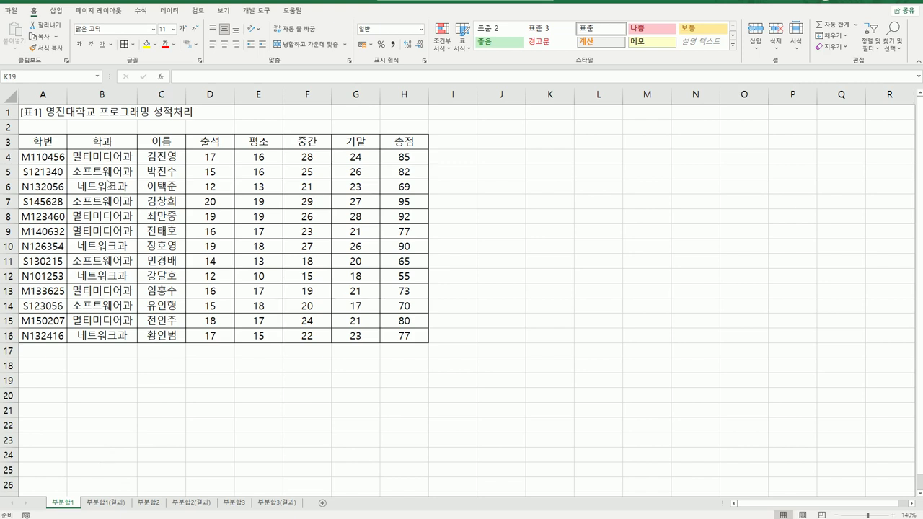
Review the 학과, 출석, 평소 and 총점 columns and the full extent of the grade table A3:H16.
click(206, 142)
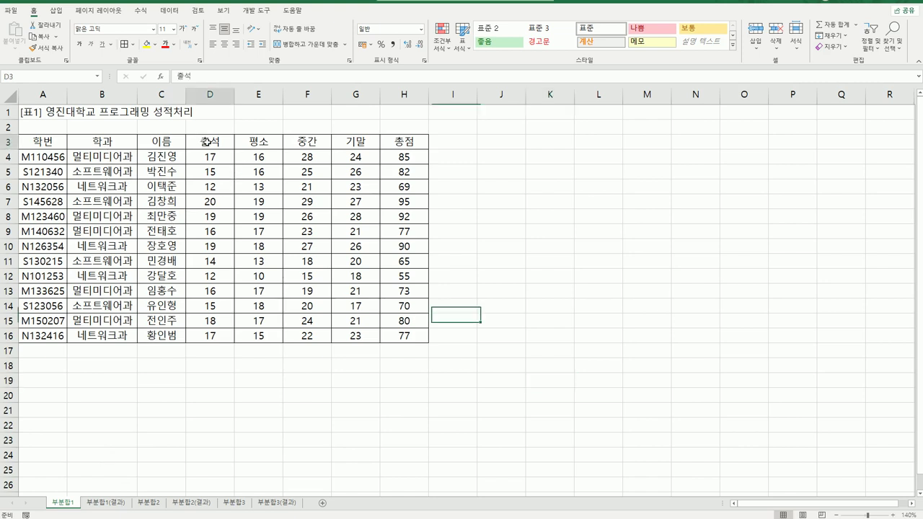
click(250, 144)
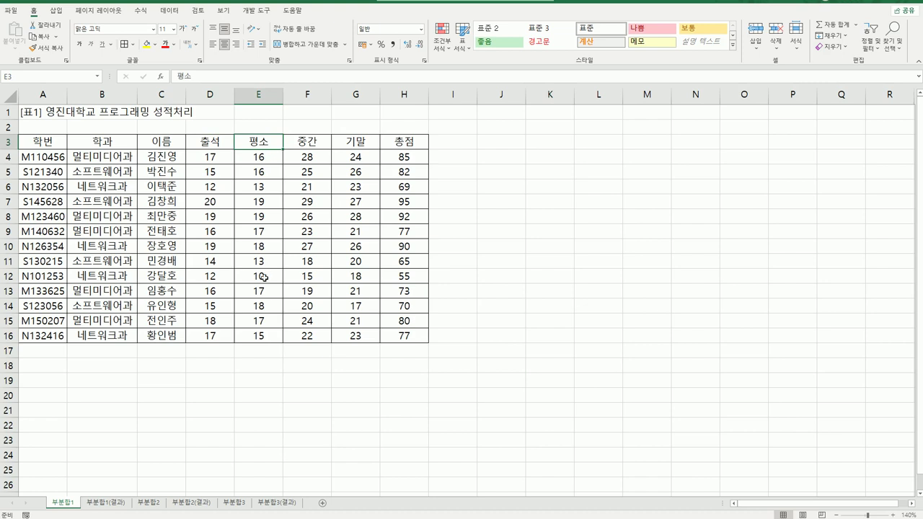
click(399, 148)
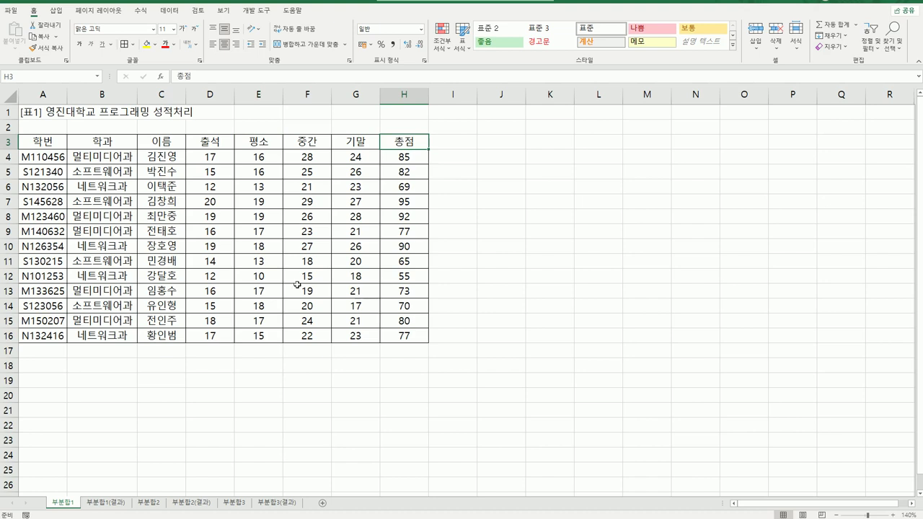
click(104, 142)
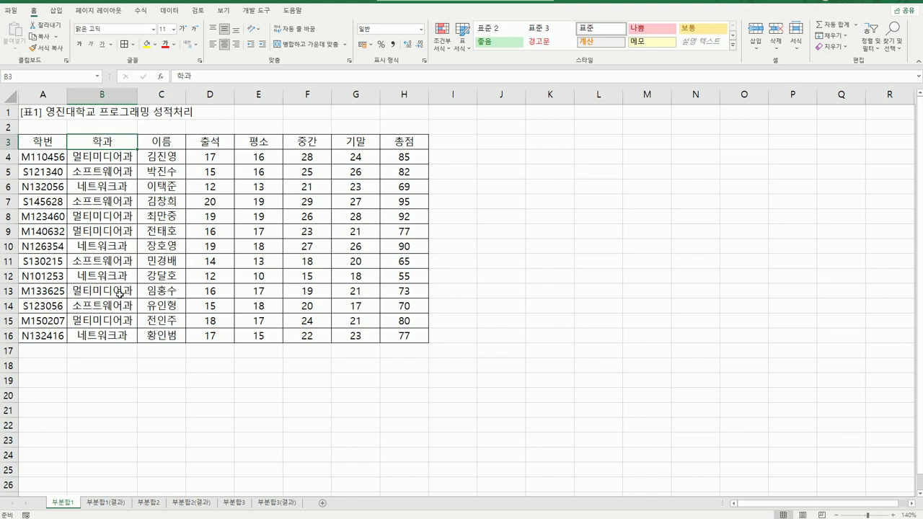
click(41, 115)
drag(38, 145, 397, 338)
click(295, 408)
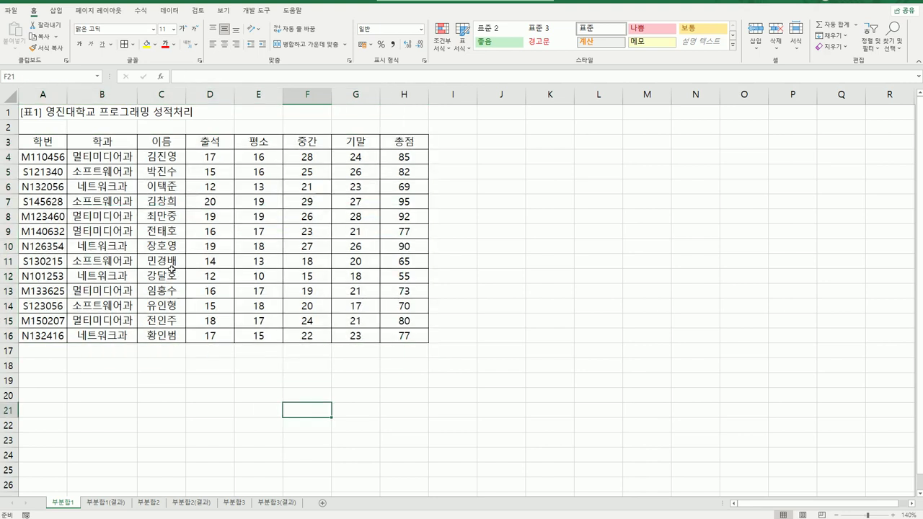
Sort the grade table in descending order by the 학과 column.
click(124, 143)
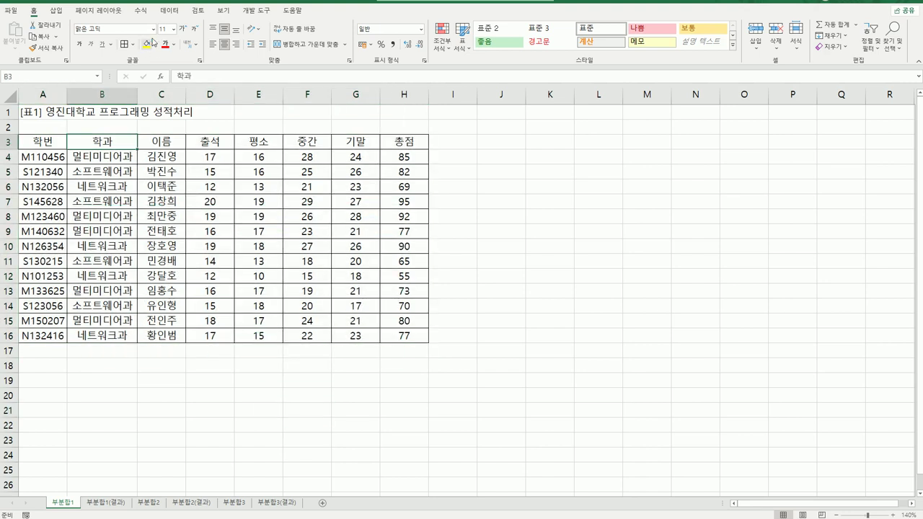
click(169, 11)
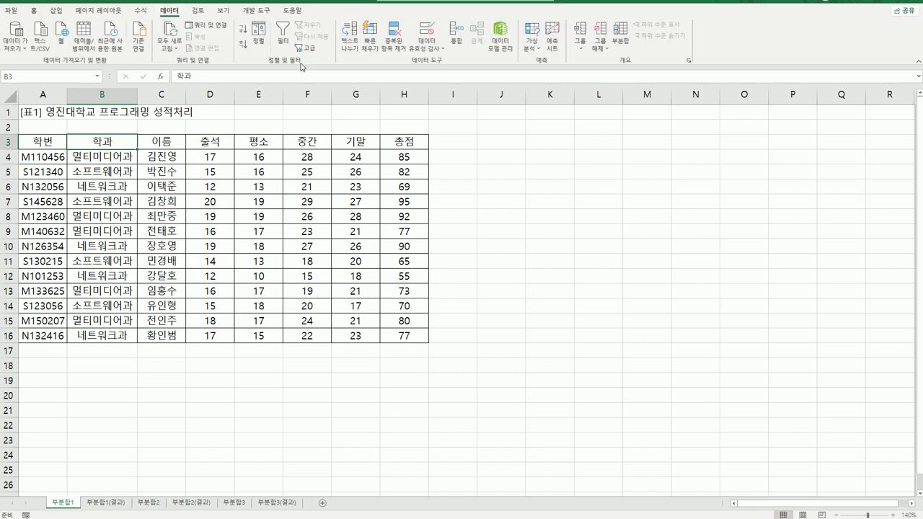
click(243, 48)
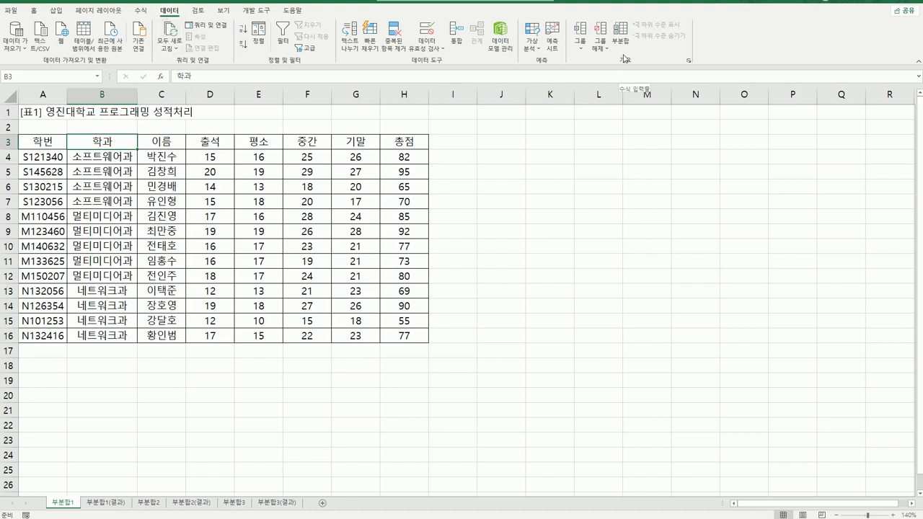
Start a subtotal on the sorted grade table and set its grouping field to 학과.
click(620, 32)
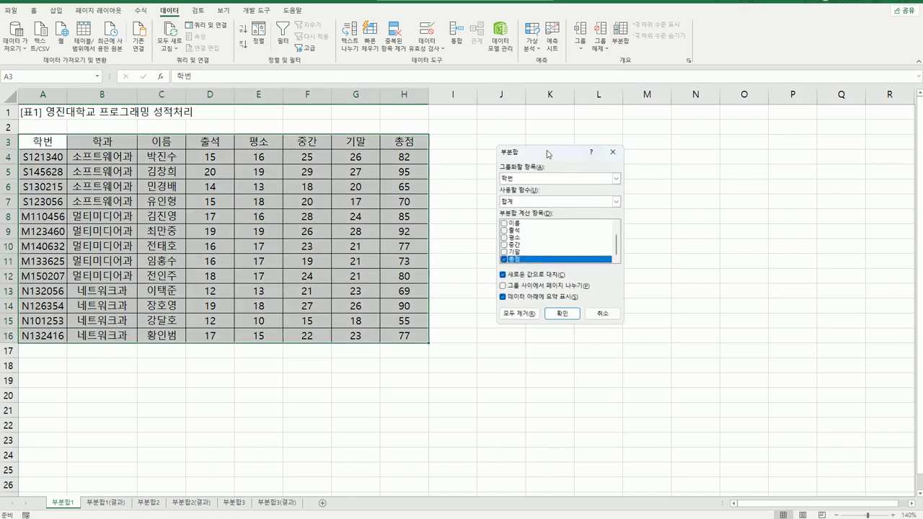
drag(549, 155, 525, 152)
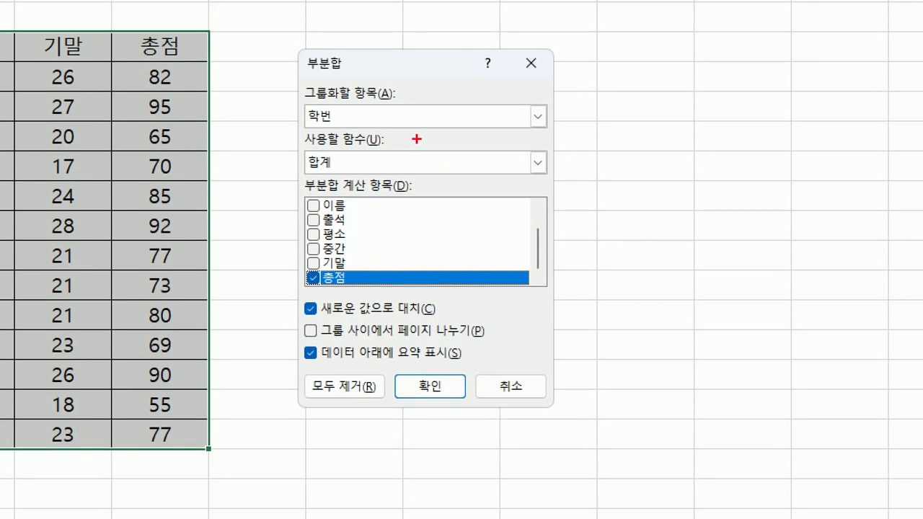
mouse_move(410, 113)
mouse_down()
mouse_move(382, 124)
mouse_move(303, 80)
mouse_move(408, 109)
mouse_move(389, 121)
mouse_up()
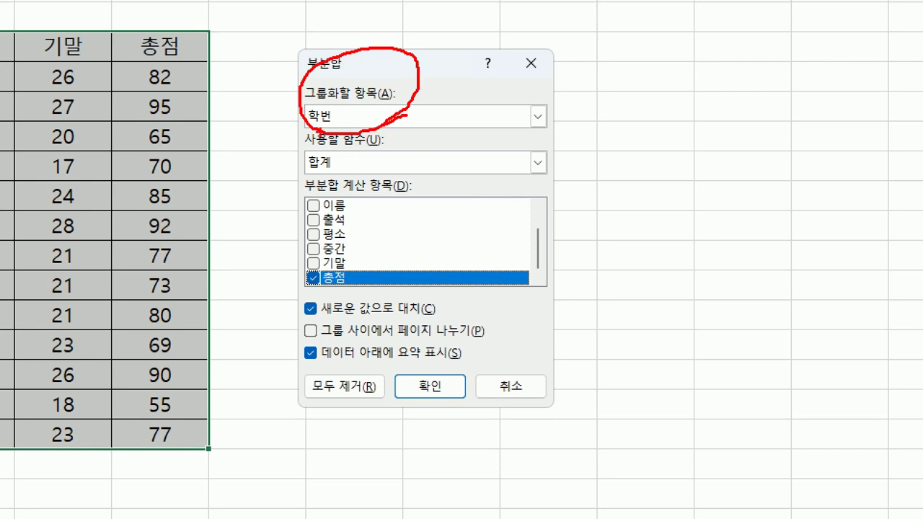
mouse_move(300, 121)
mouse_down()
mouse_move(308, 89)
mouse_move(326, 115)
mouse_move(317, 125)
mouse_up()
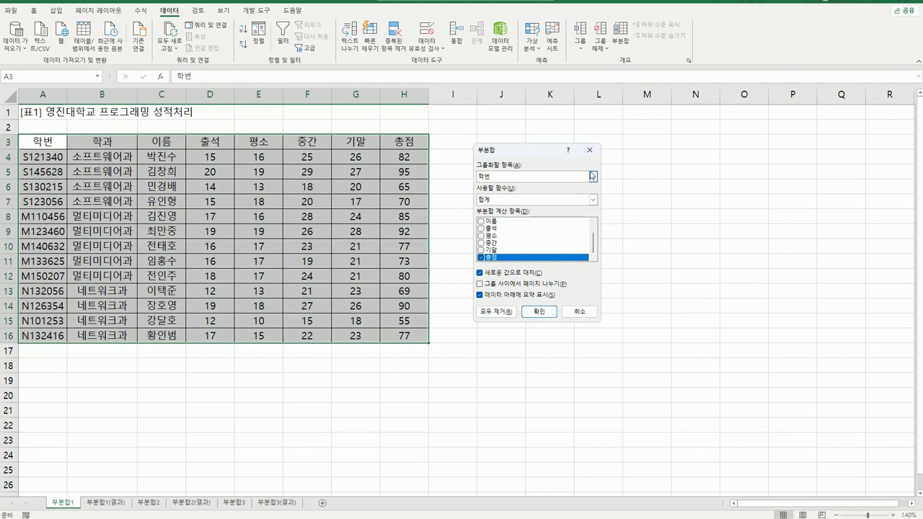
click(538, 116)
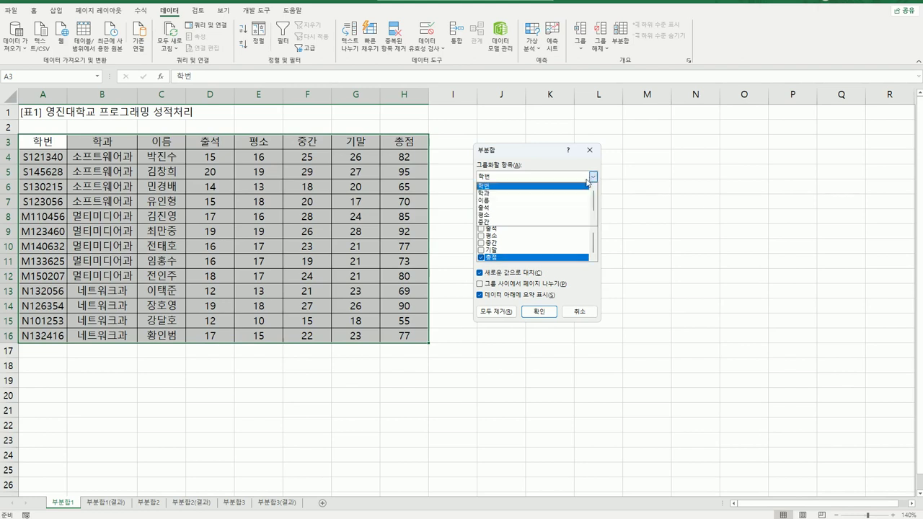
click(558, 193)
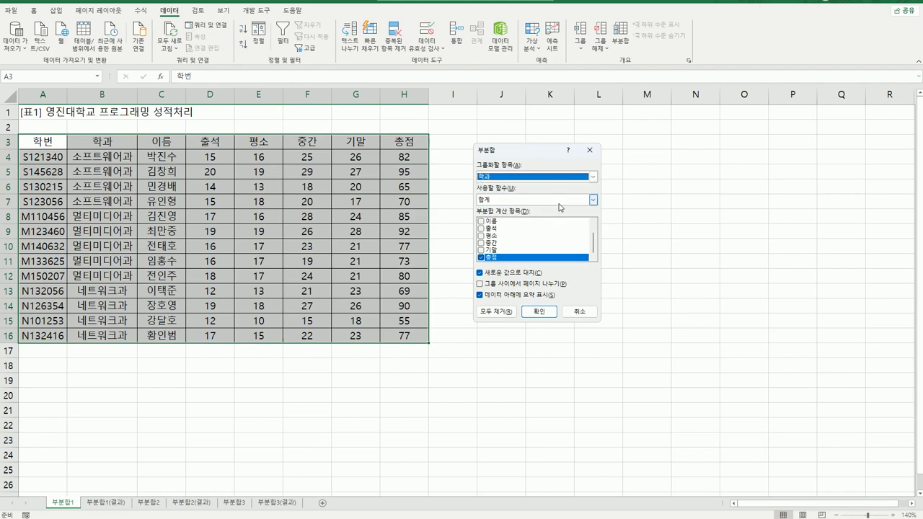
Set the subtotal function to 평균, choose 출석 and 평소 instead of 총점, and insert the subtotals.
click(559, 202)
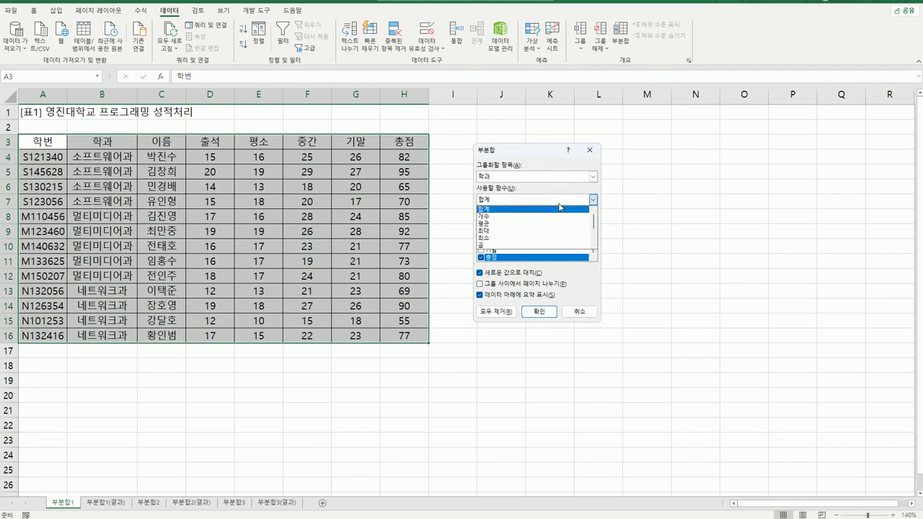
click(536, 224)
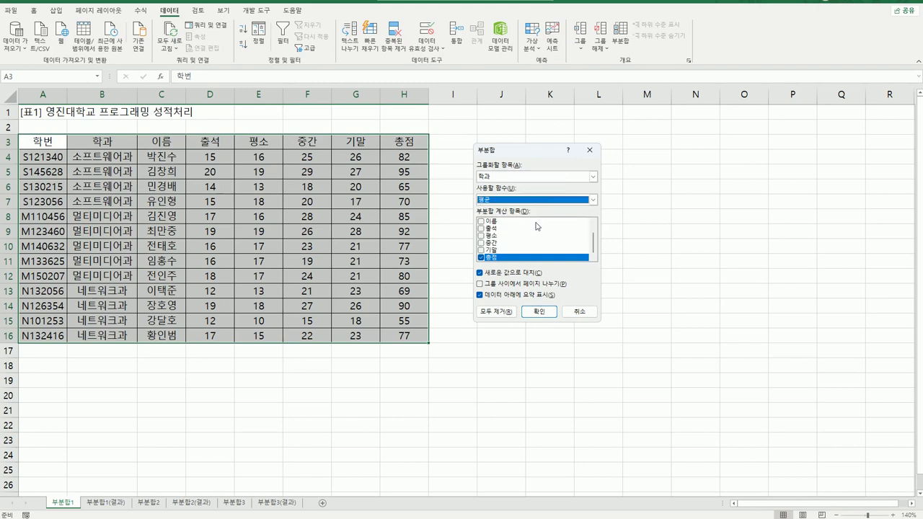
click(483, 257)
click(481, 229)
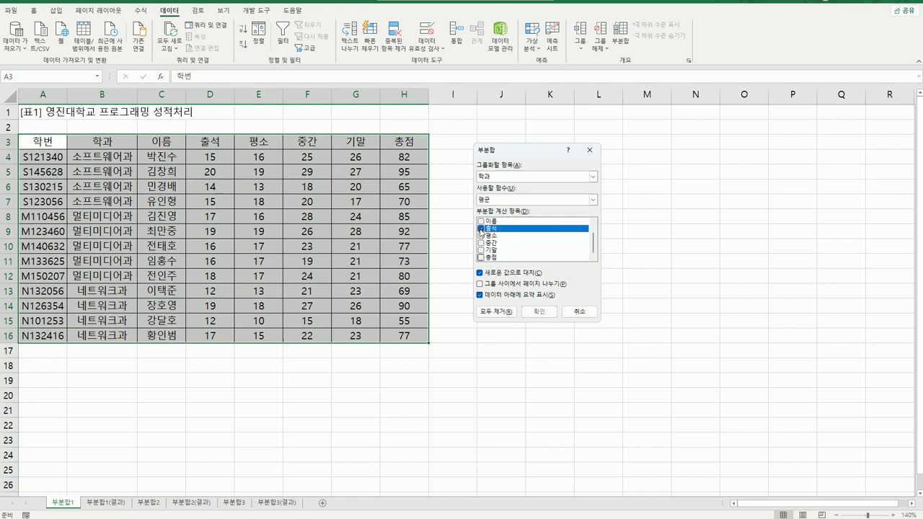
click(482, 237)
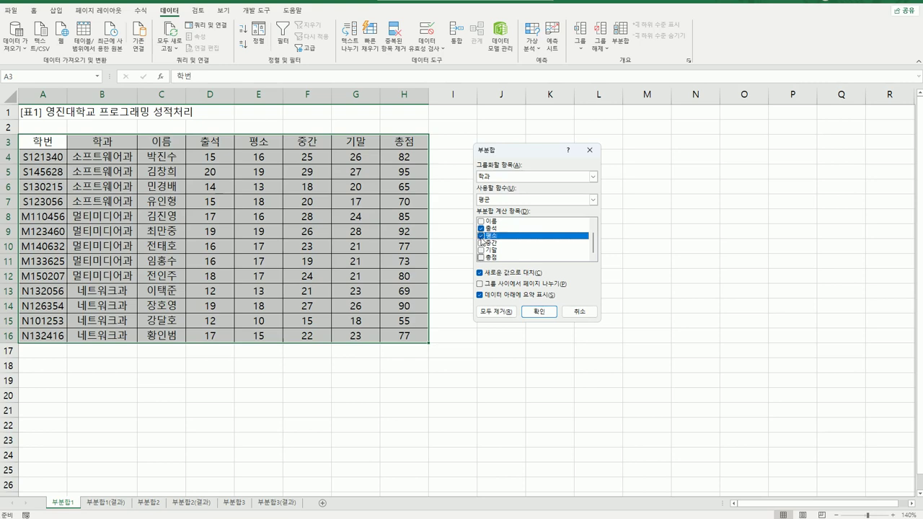
click(535, 313)
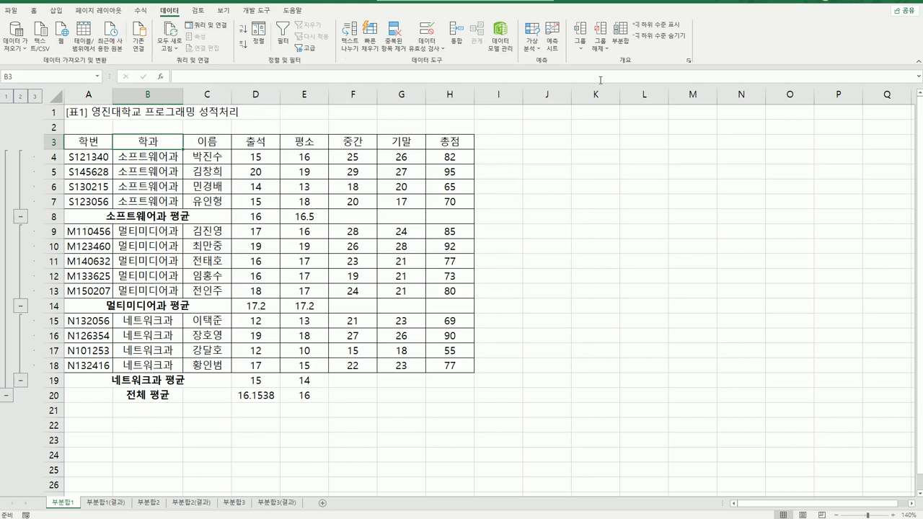
Set up a second subtotal by 학과 with the 최대 function, choosing 총점 instead of 출석 and 평소.
click(620, 31)
drag(551, 151, 597, 154)
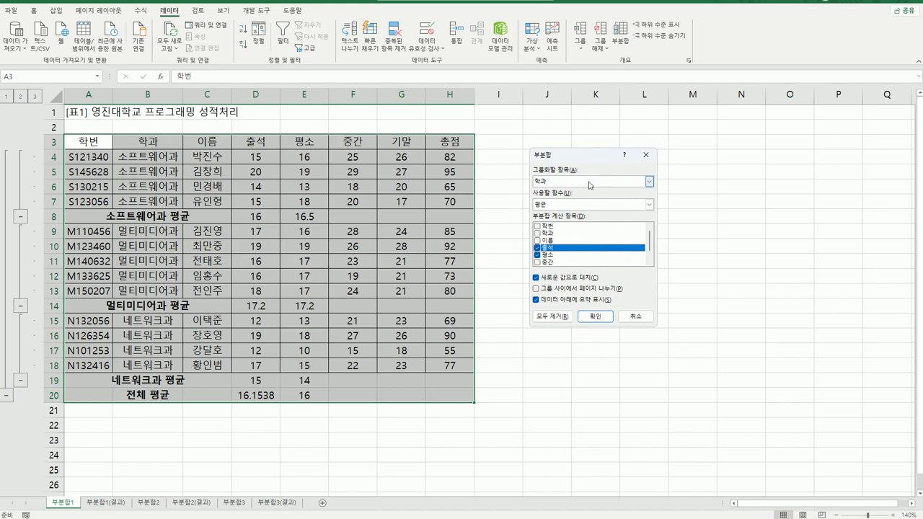
click(585, 206)
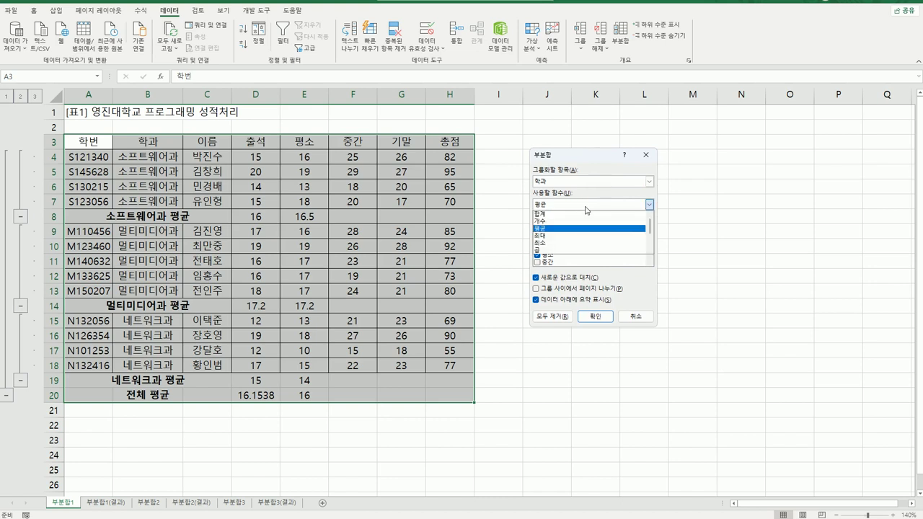
click(577, 235)
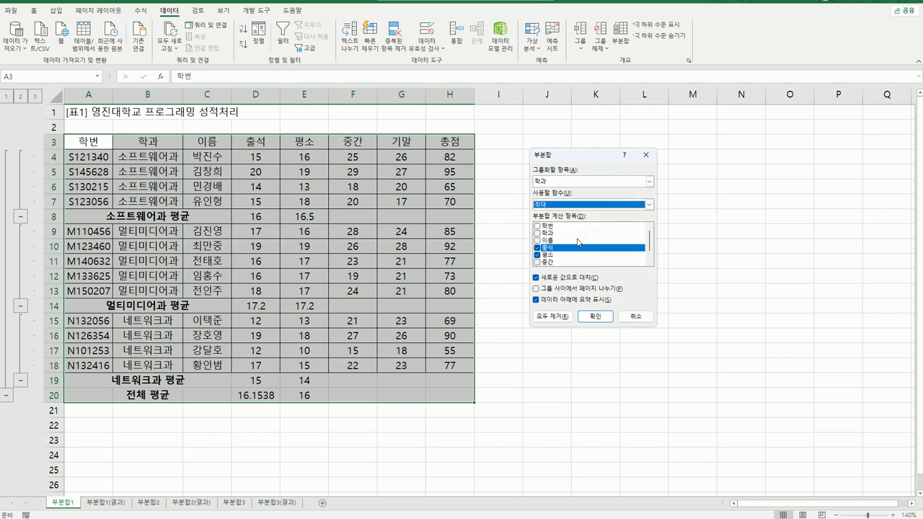
click(537, 248)
click(537, 256)
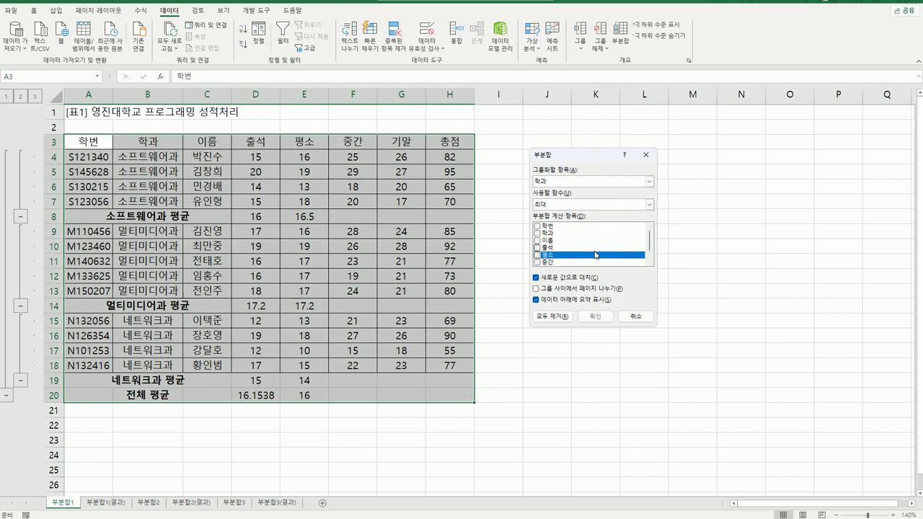
scroll(595, 255, down, 1)
click(538, 264)
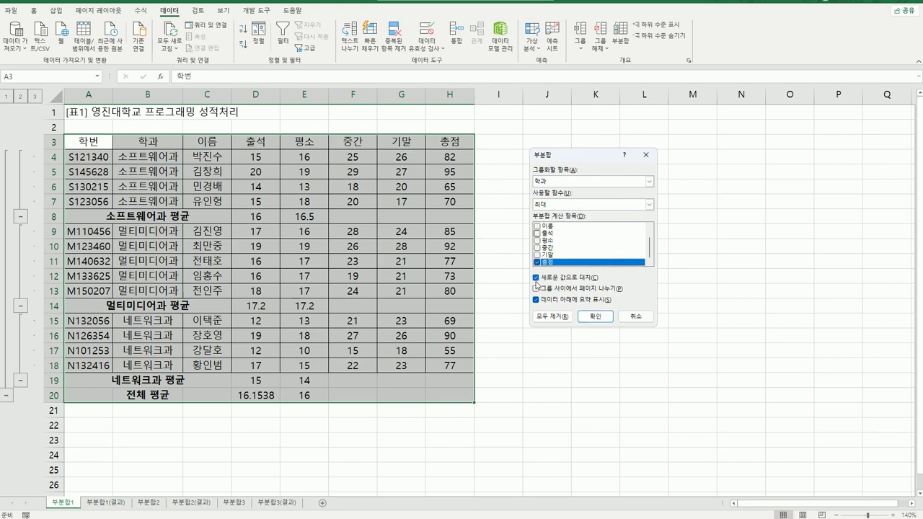
Turn off replacing the existing subtotals (새로운 값으로 대치) and insert the maximum subtotals.
click(535, 278)
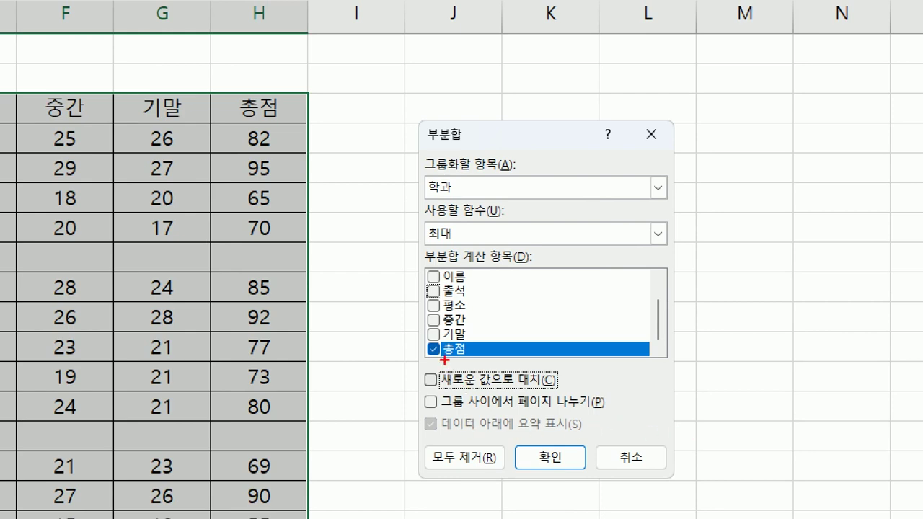
mouse_move(444, 360)
mouse_down()
mouse_move(409, 382)
mouse_move(525, 393)
mouse_move(567, 375)
mouse_move(443, 363)
mouse_up()
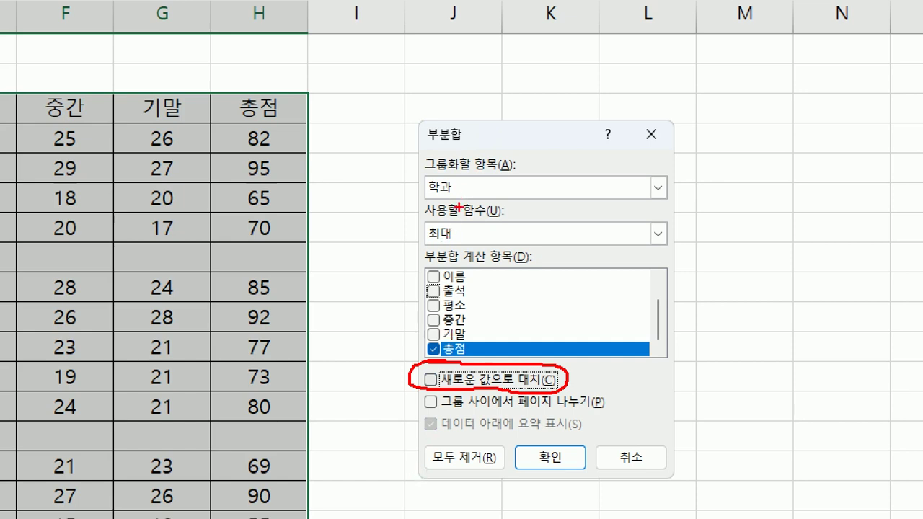
drag(460, 215, 478, 212)
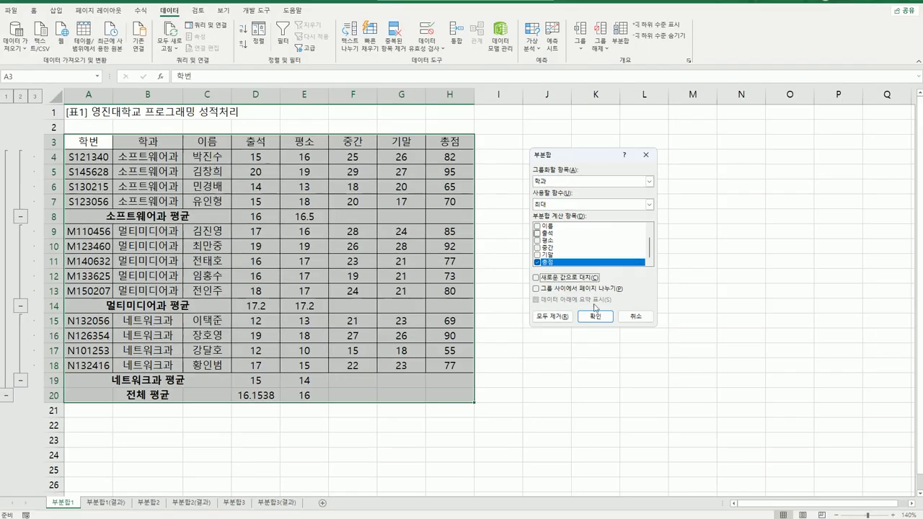
click(550, 457)
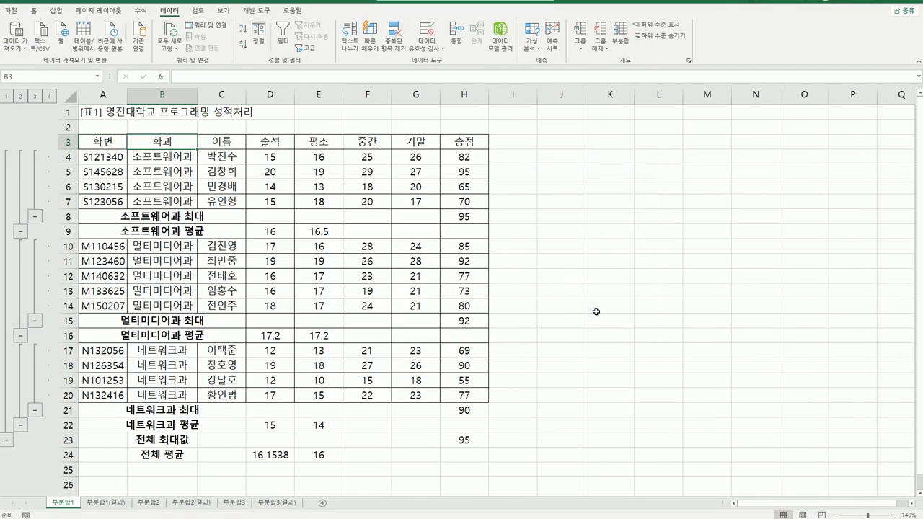
Auto-fit the width of column B and check the 소프트웨어과 average and maximum rows.
double_click(197, 95)
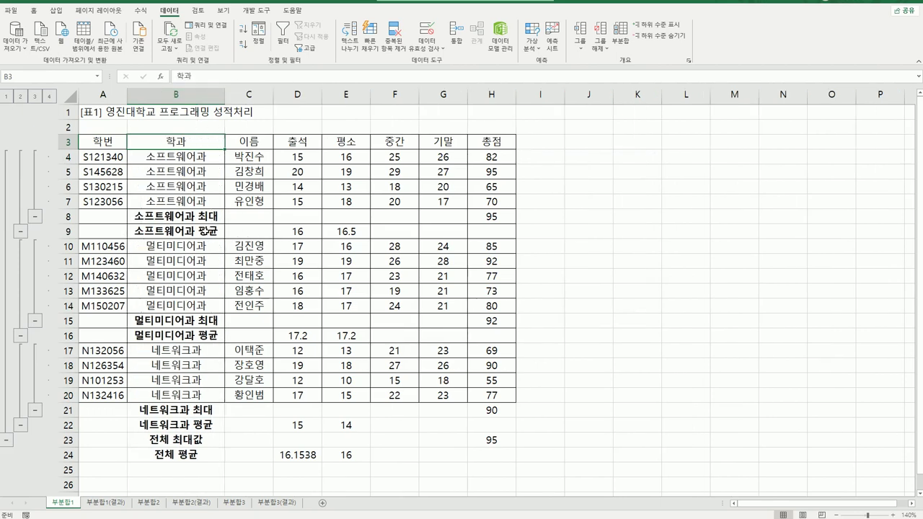
drag(176, 231, 346, 231)
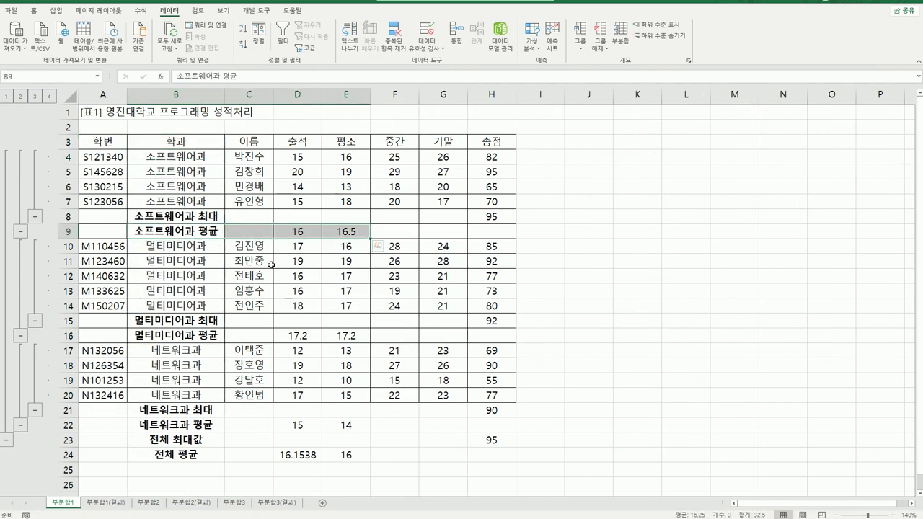
drag(211, 215, 482, 215)
click(484, 215)
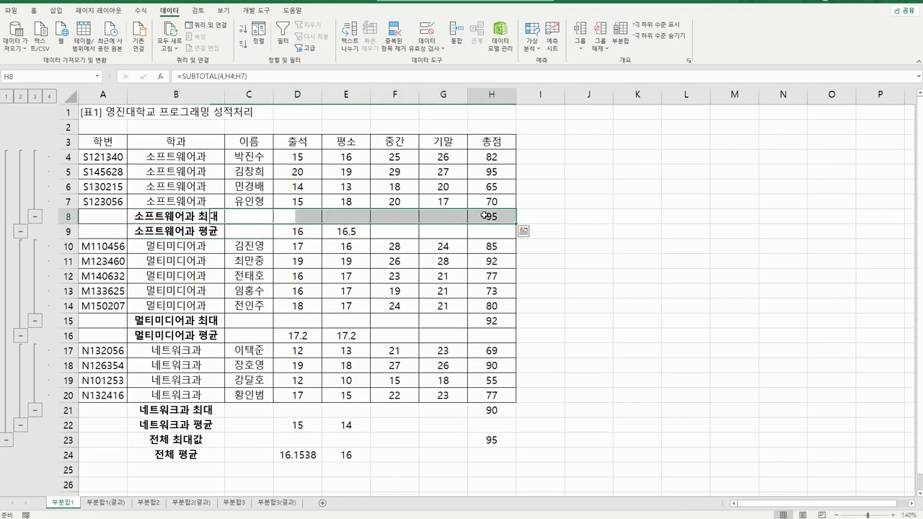
click(484, 215)
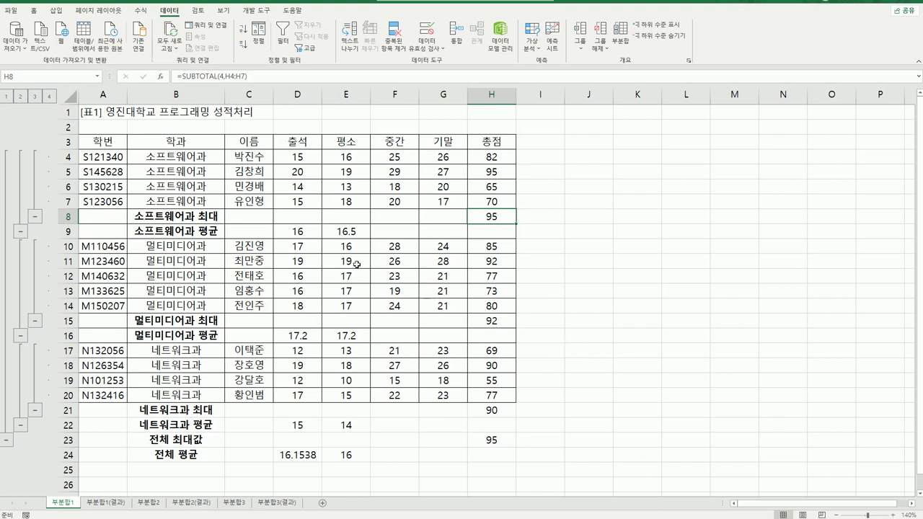
click(212, 232)
click(195, 218)
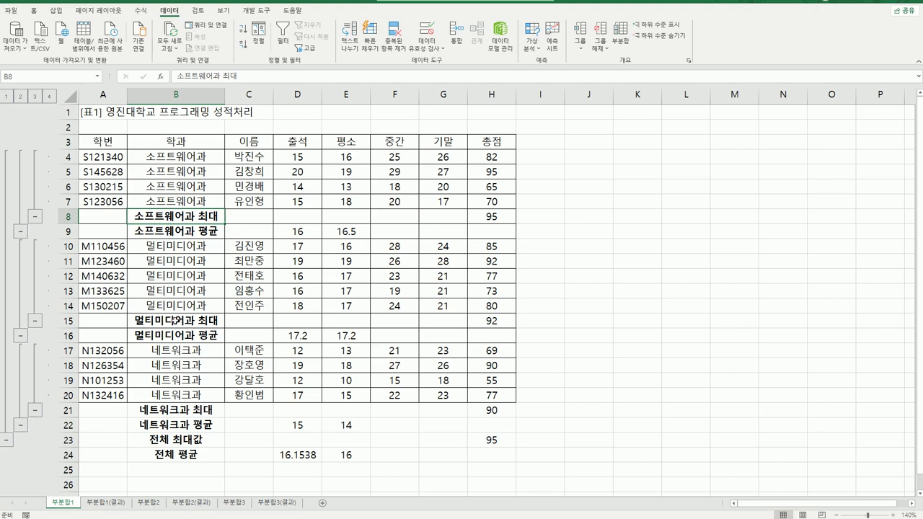
Compare the subtotals with the 부분합1(결과) sheet and switch to the 부분합2 sheet.
click(106, 509)
click(78, 510)
click(101, 509)
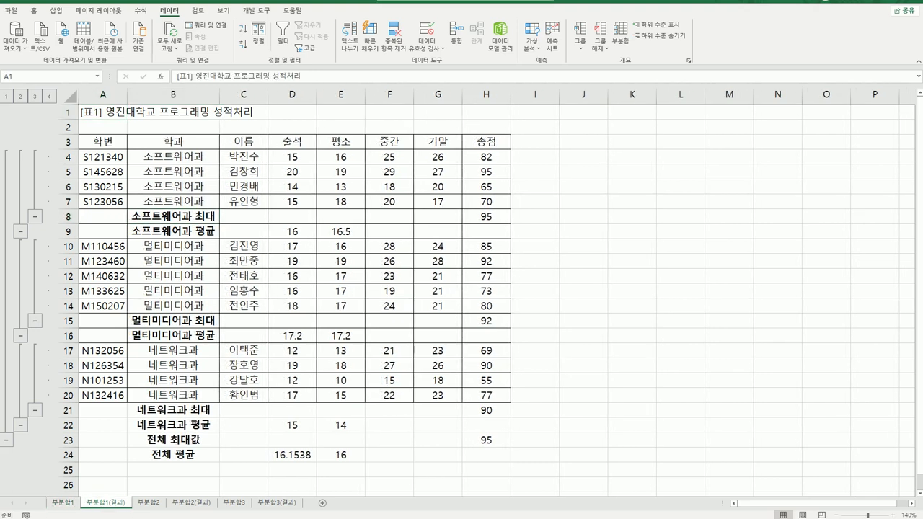
click(147, 505)
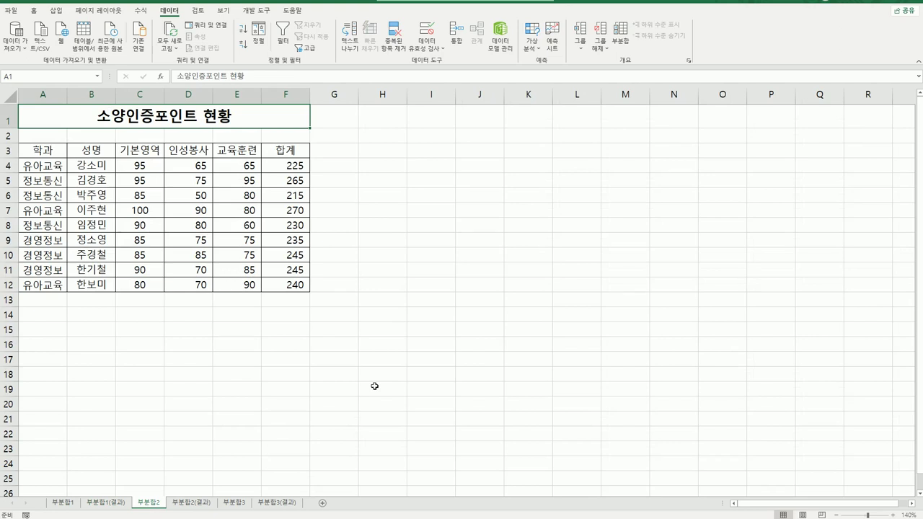
Sort the 소양인증포인트 현황 table by 학과 in ascending order.
click(52, 153)
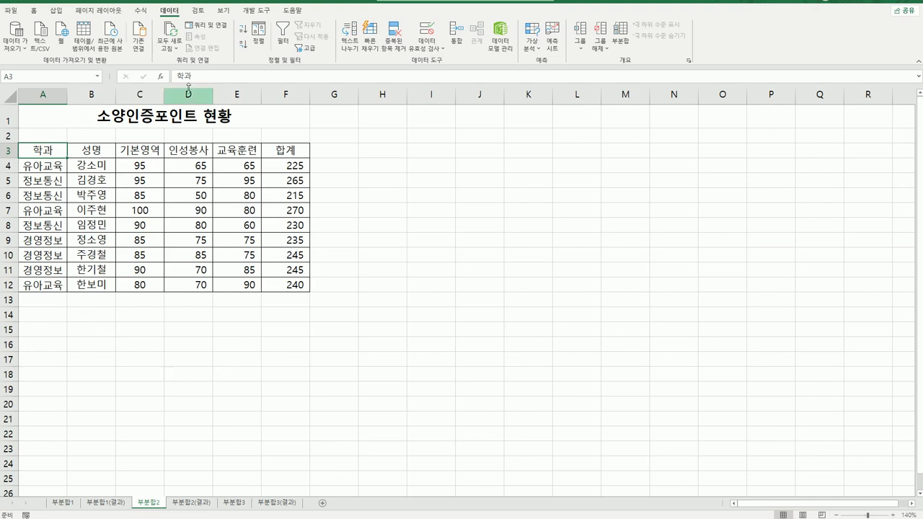
click(82, 123)
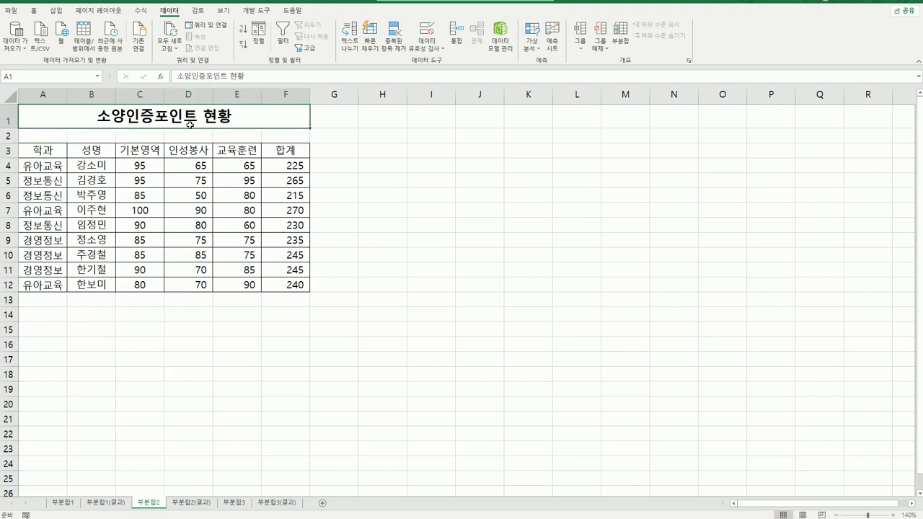
click(55, 154)
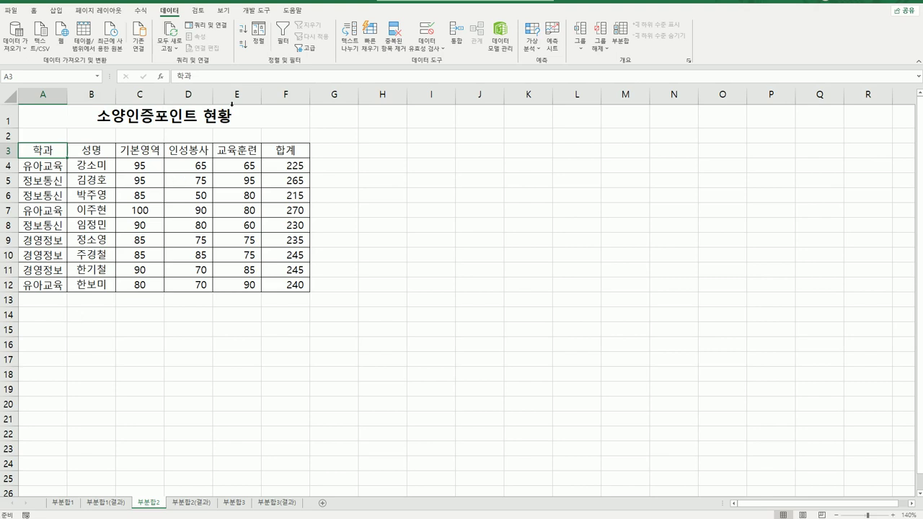
click(243, 29)
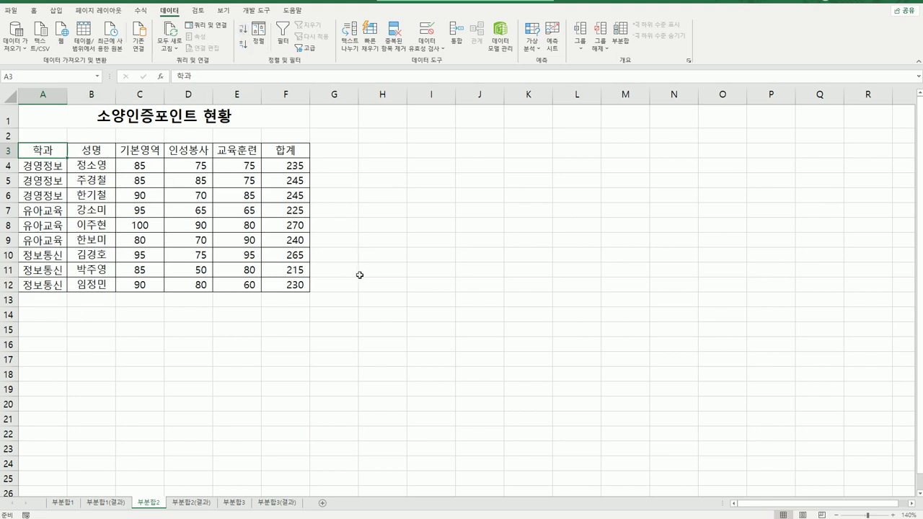
Insert subtotals grouped by 학과 with the 최소 function applied to 합계.
click(620, 32)
drag(570, 158, 478, 147)
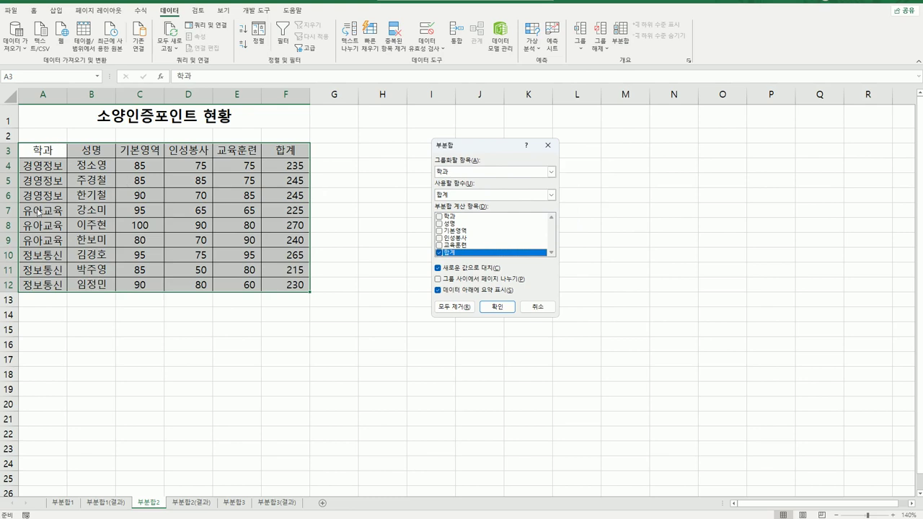
click(444, 195)
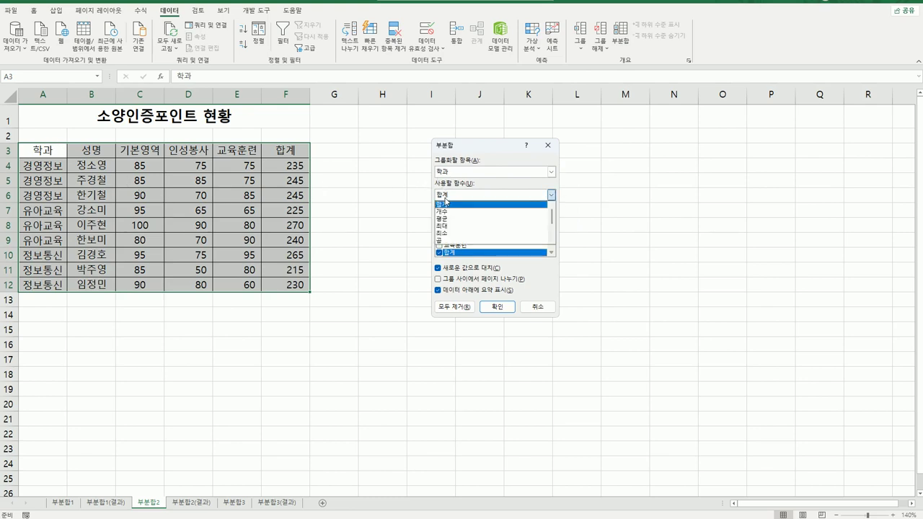
click(452, 232)
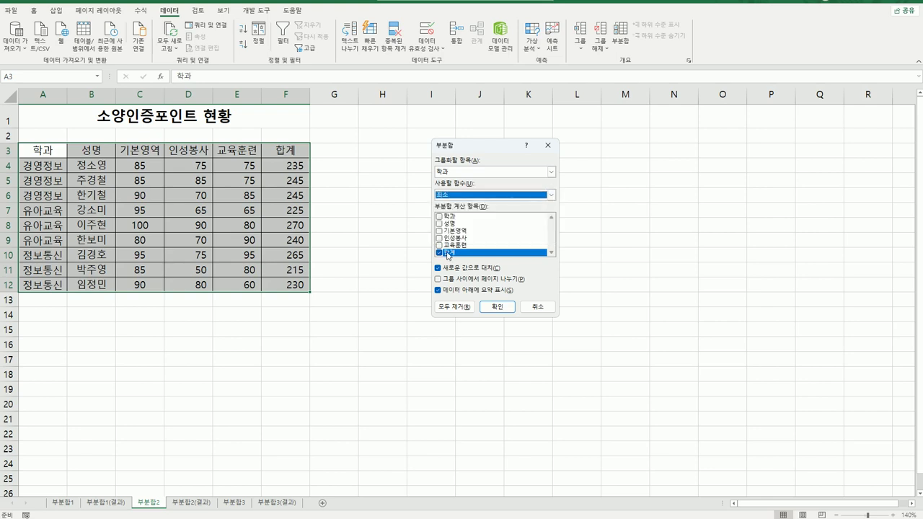
click(492, 309)
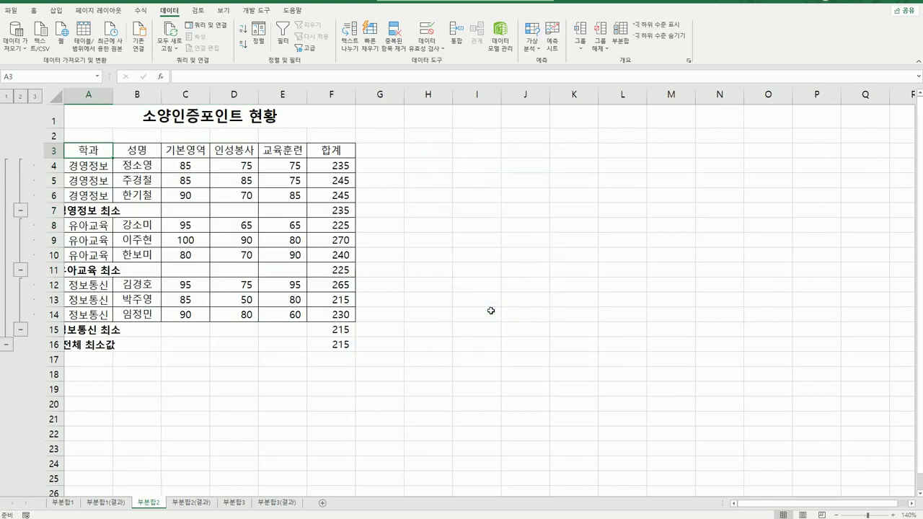
Set up a second subtotal by 학과 with the 평균 function, choosing 기본영역, 인성봉사 and 교육훈련 instead of 합계.
click(620, 36)
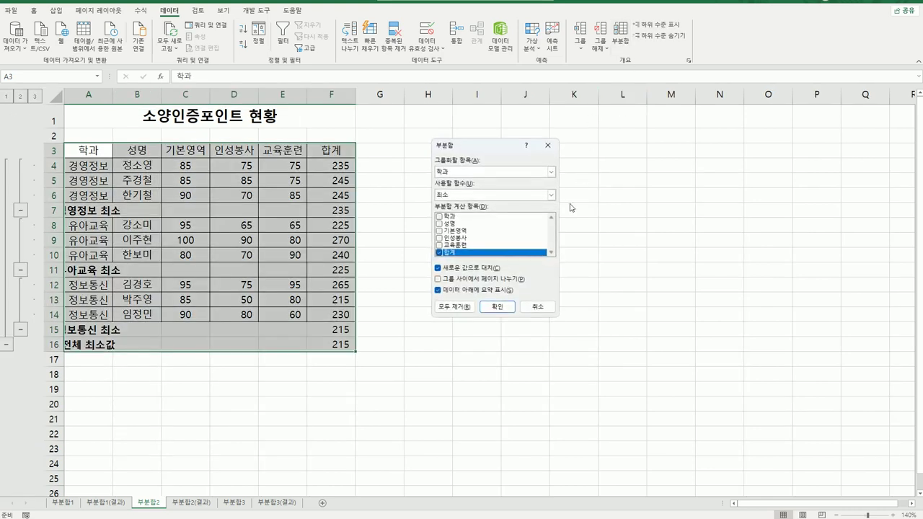
click(487, 196)
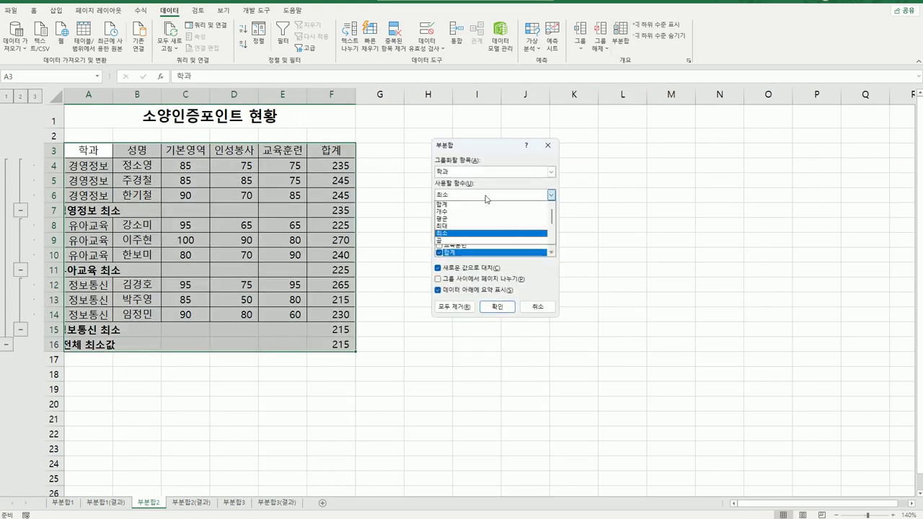
click(472, 224)
click(439, 252)
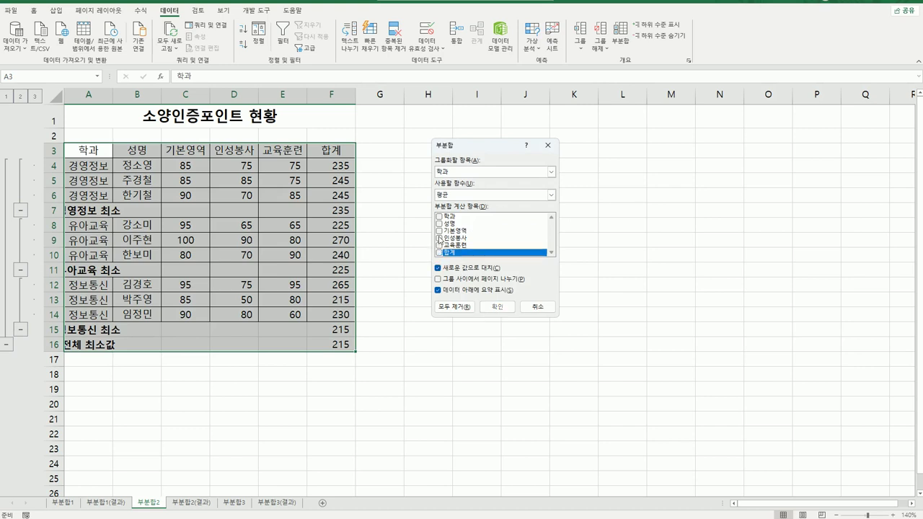
click(439, 231)
click(438, 238)
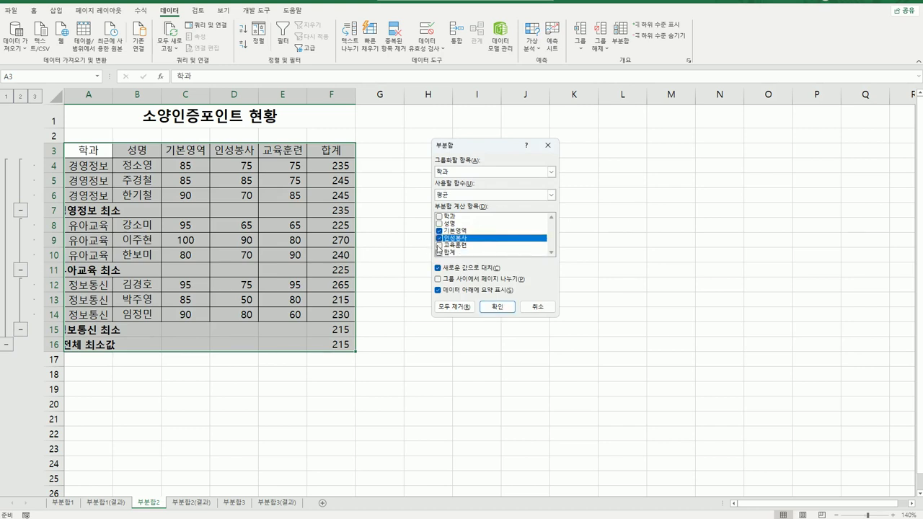
click(439, 245)
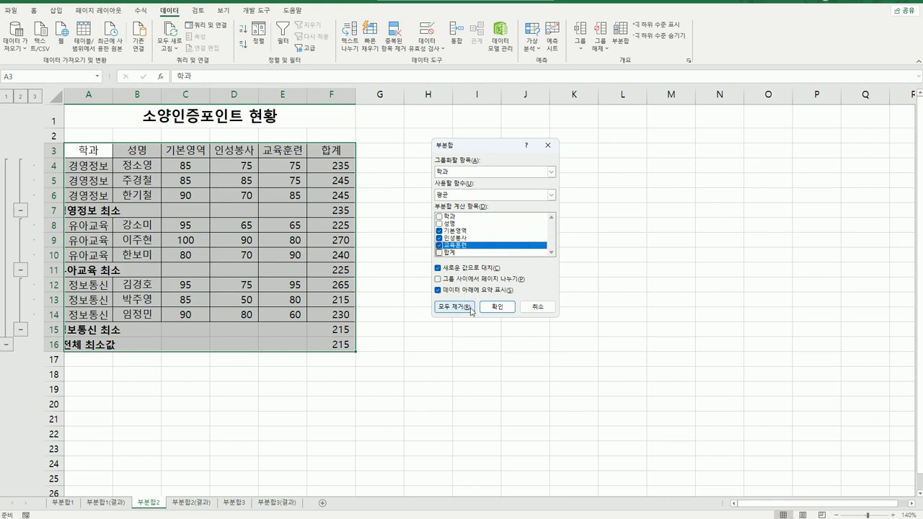
Insert the average subtotals without replacing the existing ones (새로운 값으로 대치 off) and auto-fit the width of column A.
click(460, 270)
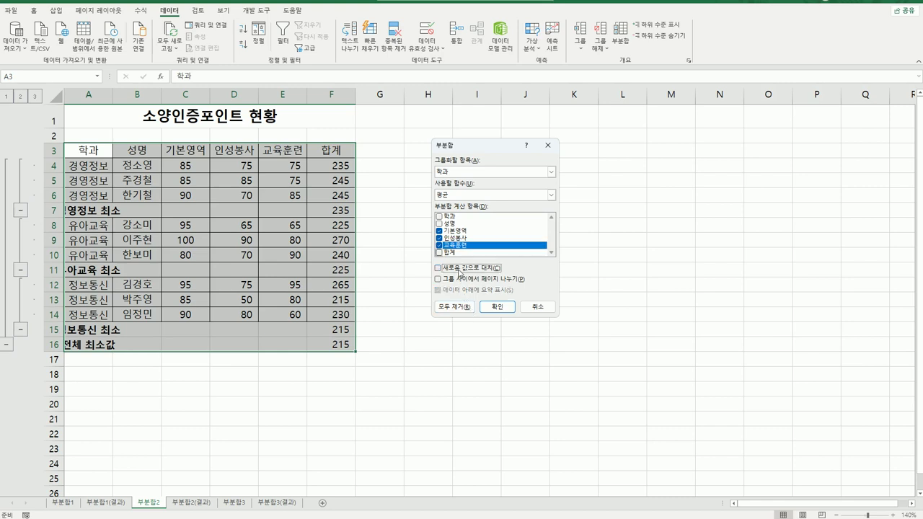
click(497, 307)
click(496, 318)
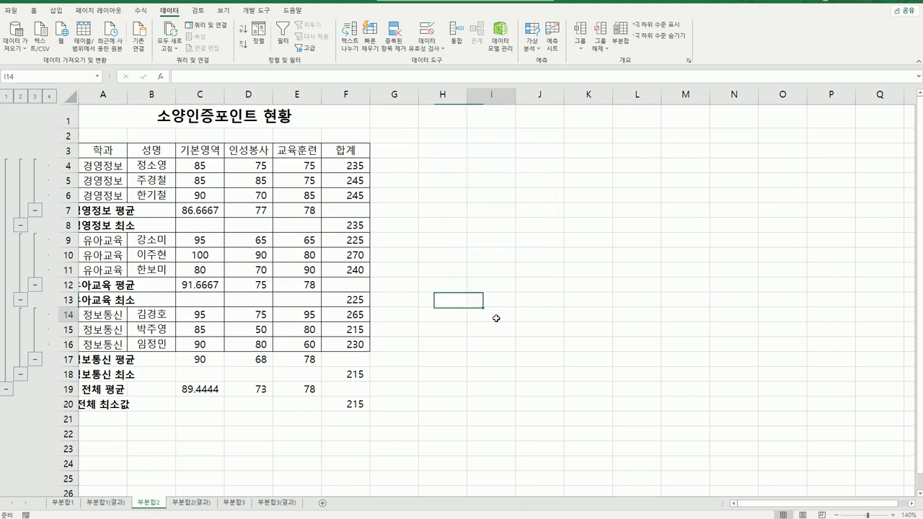
double_click(127, 98)
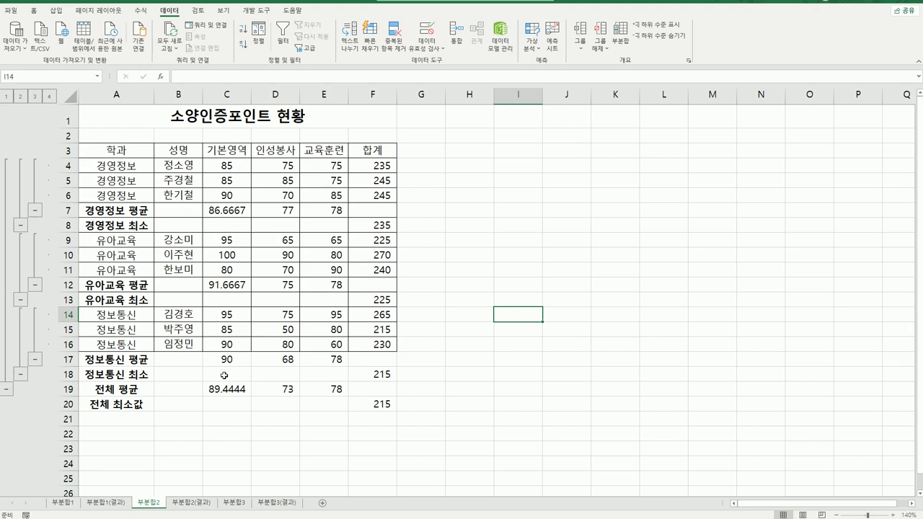
Format the 기본영역 average cells C7, C12, C17 and C19 with a custom number format showing one decimal place.
click(223, 211)
ctrl+click(228, 285)
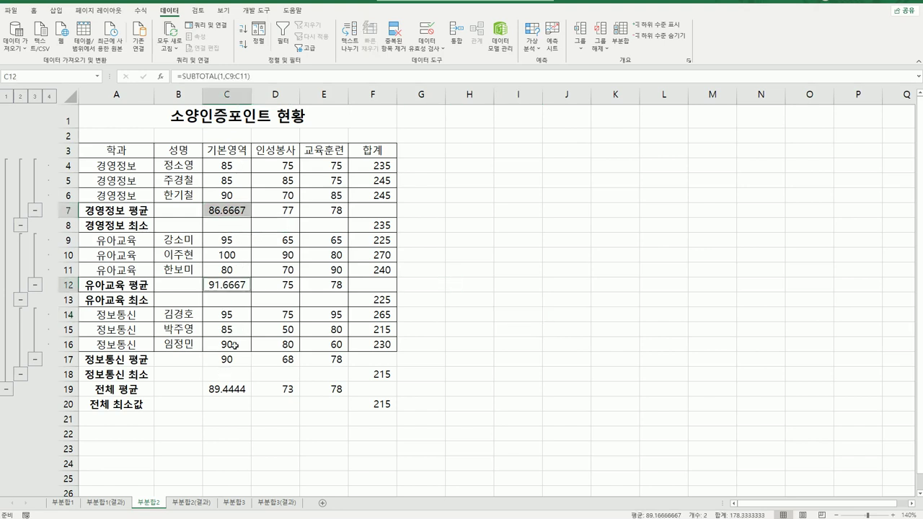
ctrl+click(227, 359)
ctrl+click(232, 389)
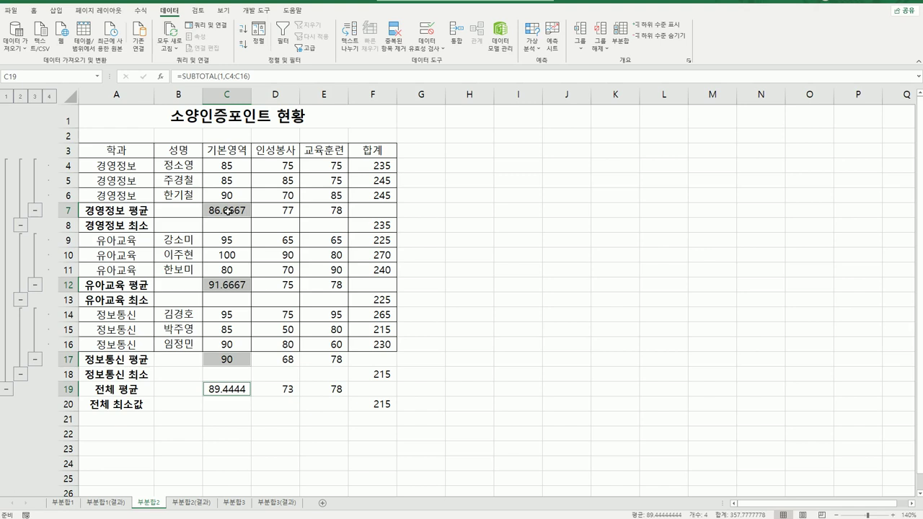
right_click(228, 210)
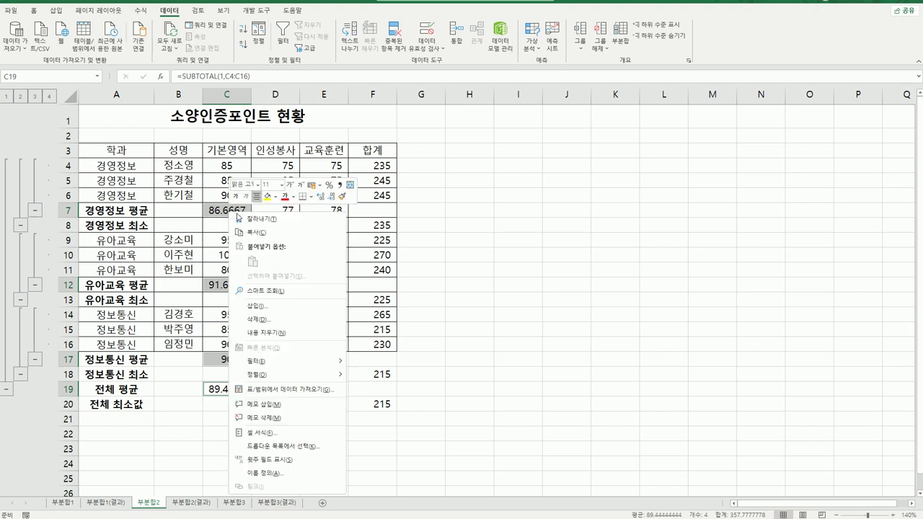
click(306, 434)
drag(328, 305, 596, 144)
click(481, 192)
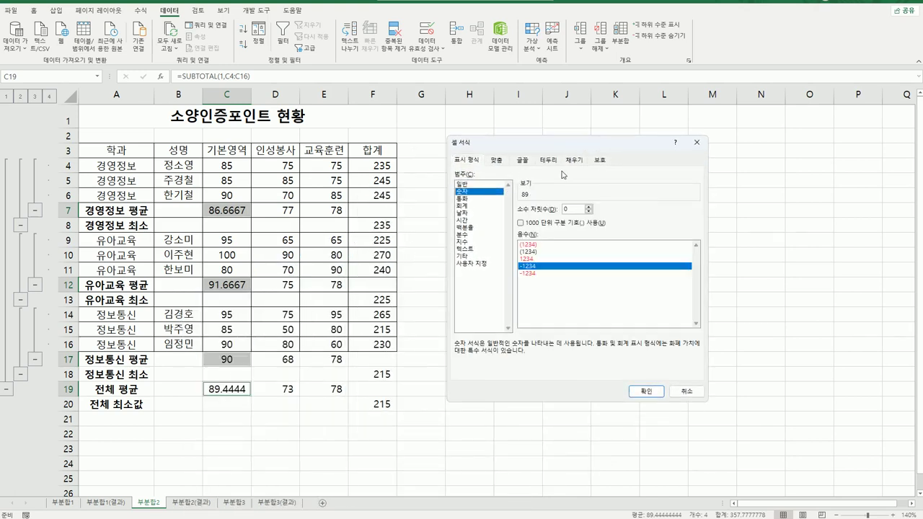
click(588, 206)
click(478, 264)
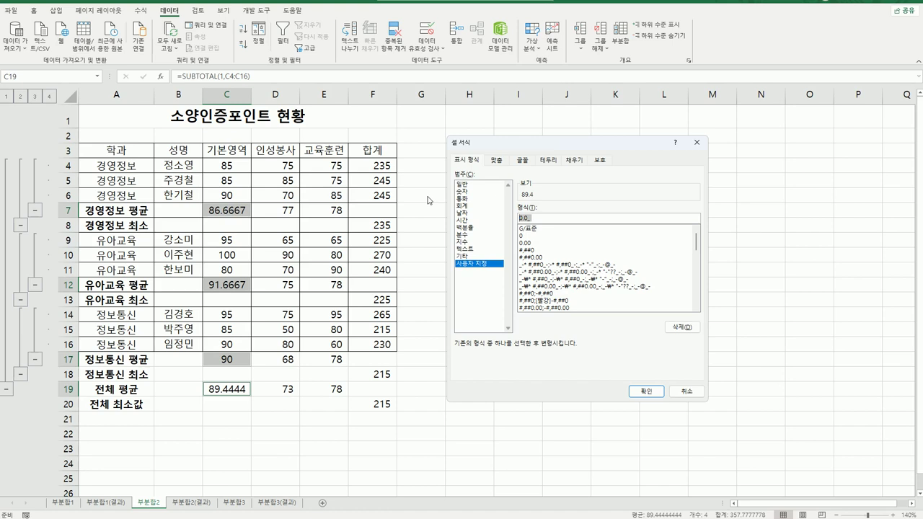
text(#)
click(647, 392)
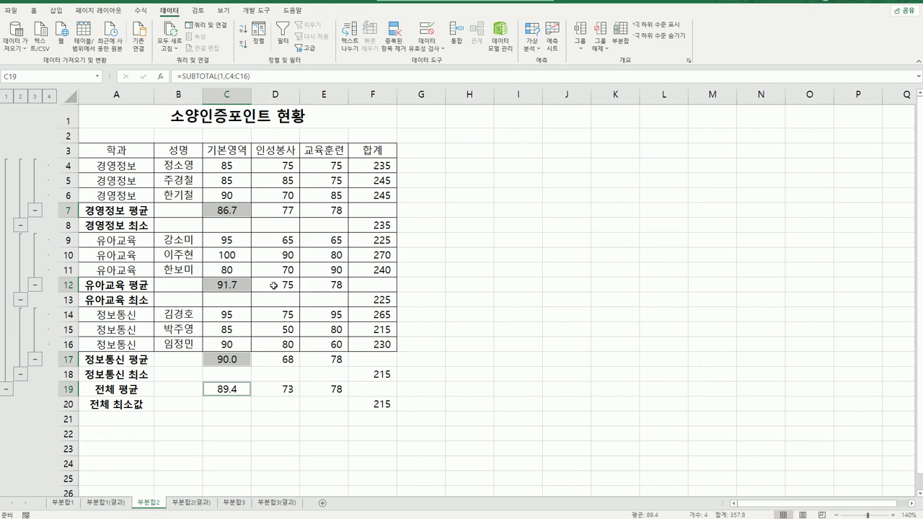
Format the range A3:F20 as a table with headers in a blue medium table style.
click(224, 196)
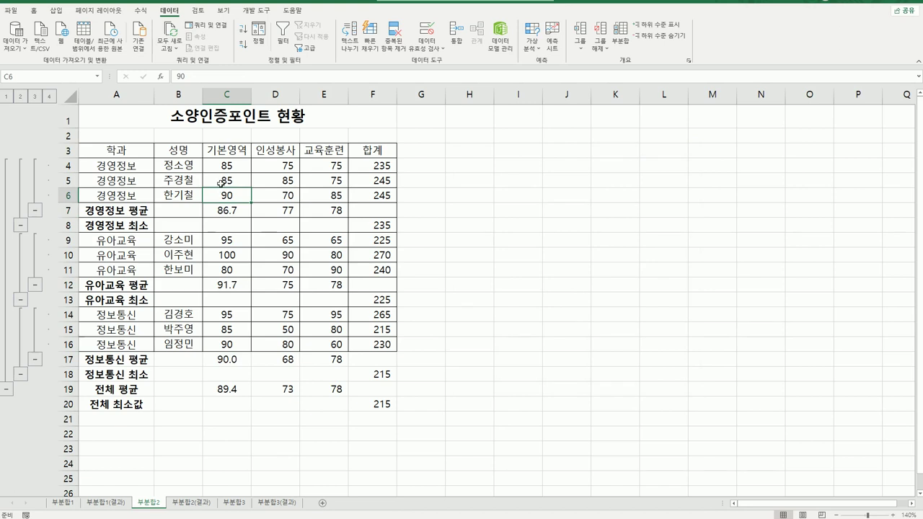
click(32, 10)
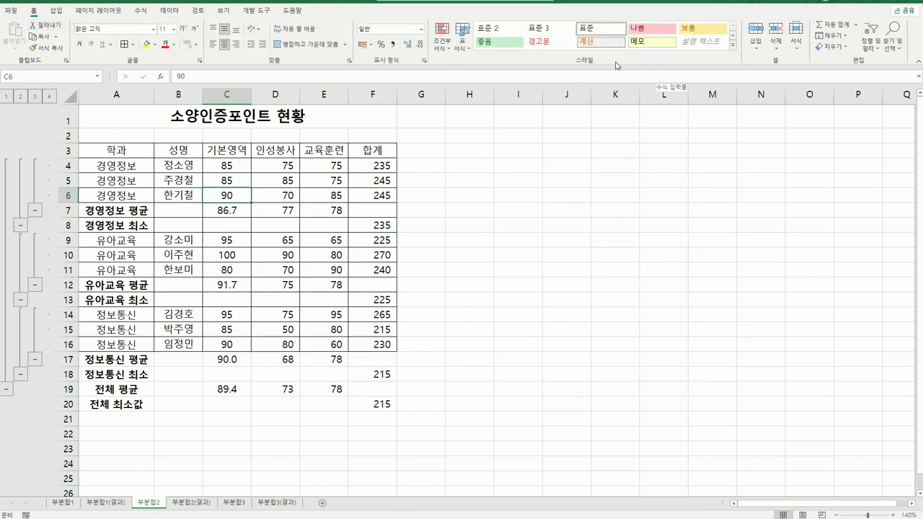
click(461, 46)
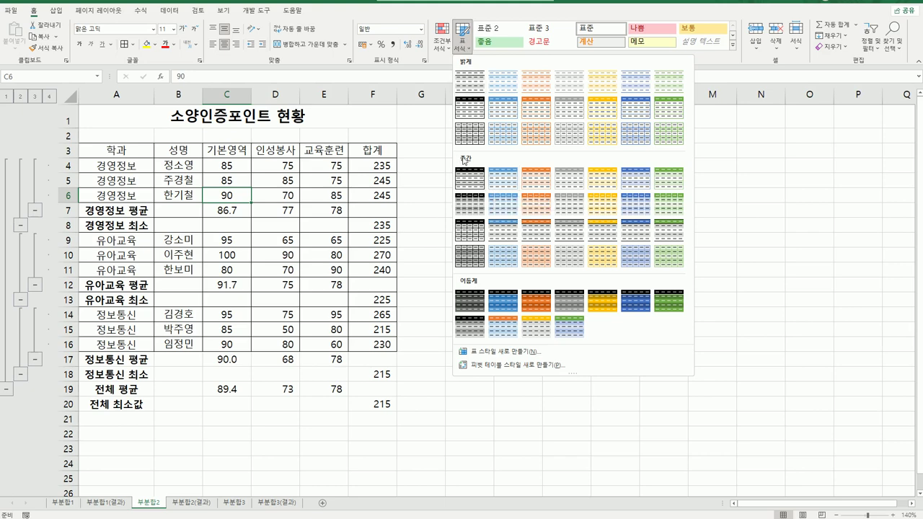
click(499, 189)
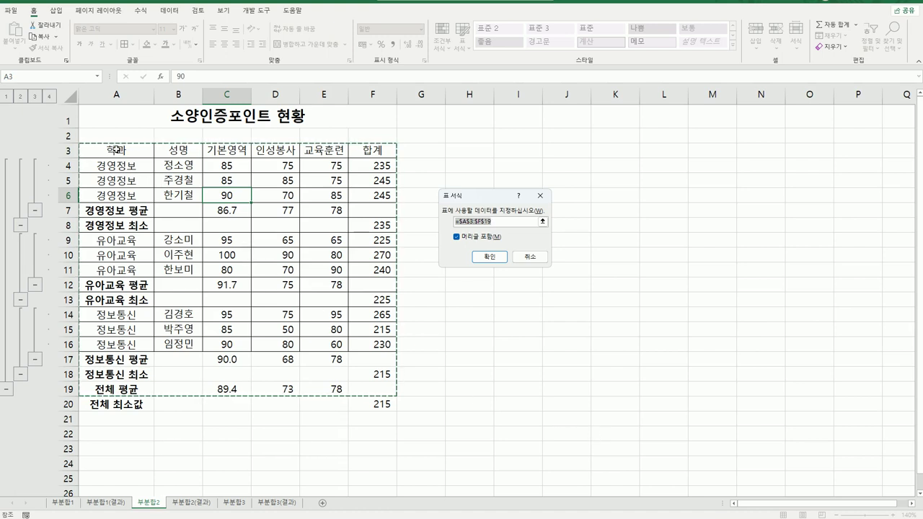
drag(116, 150, 363, 403)
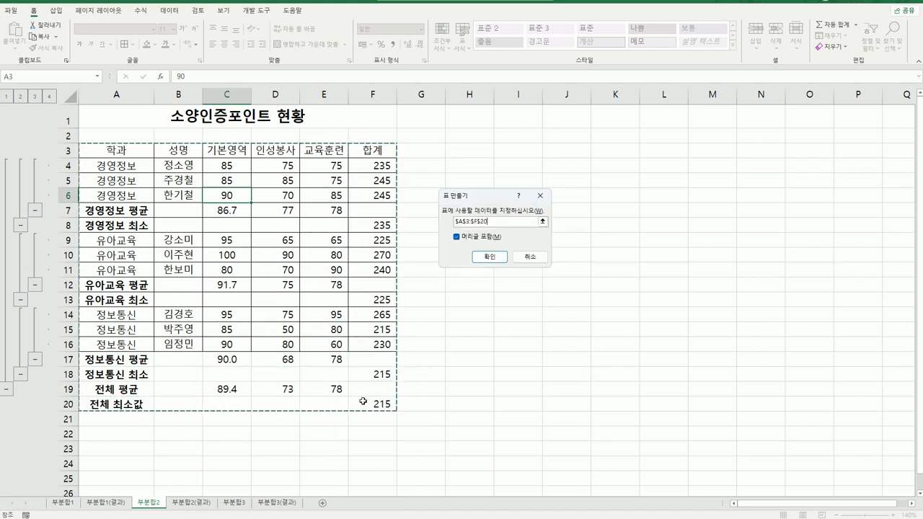
click(483, 261)
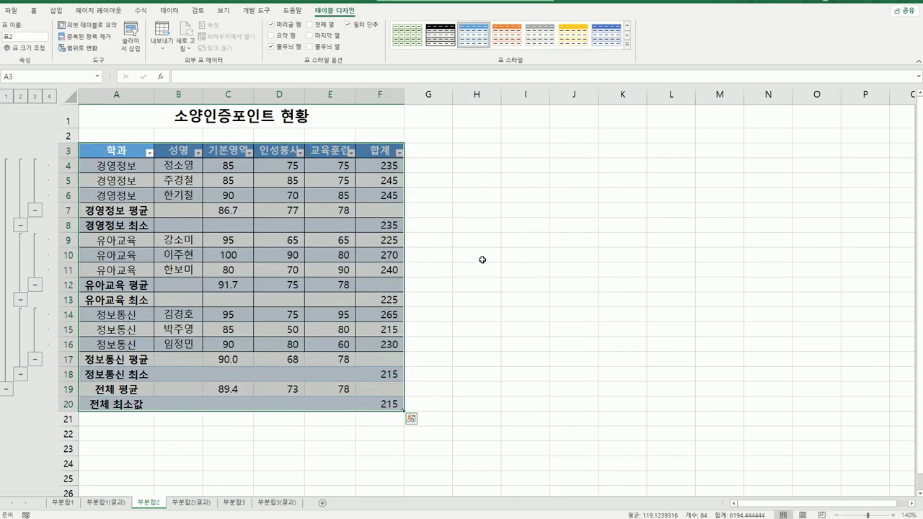
click(483, 260)
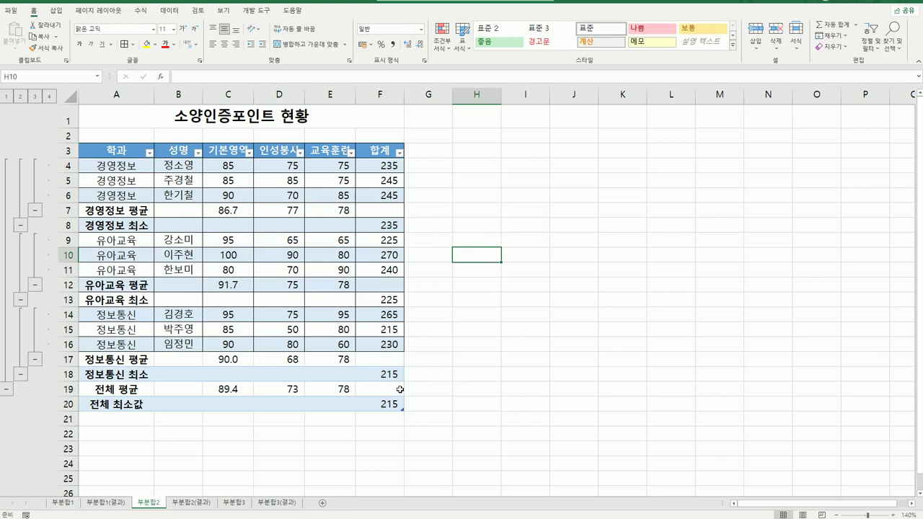
Compare the formatted table with the 부분합2(결과) sheet and switch to the 부분합3 sheet.
click(201, 505)
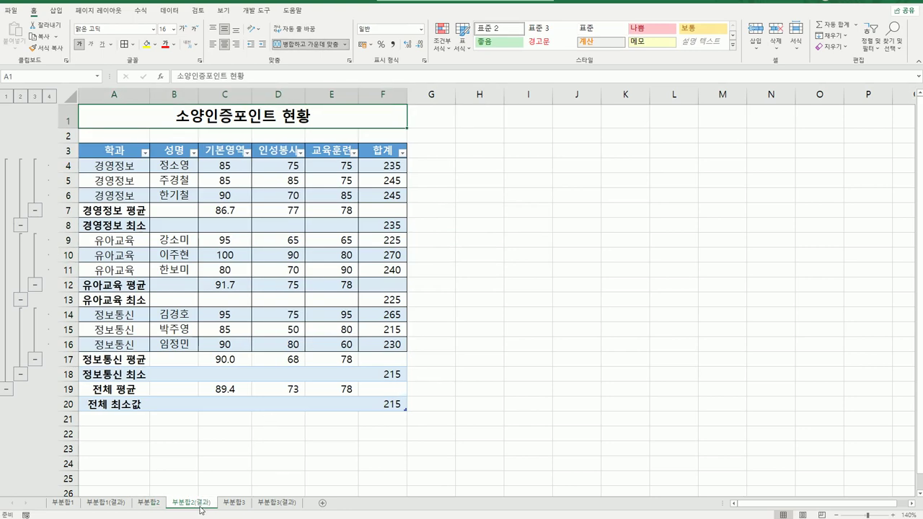
click(148, 502)
click(186, 507)
click(238, 506)
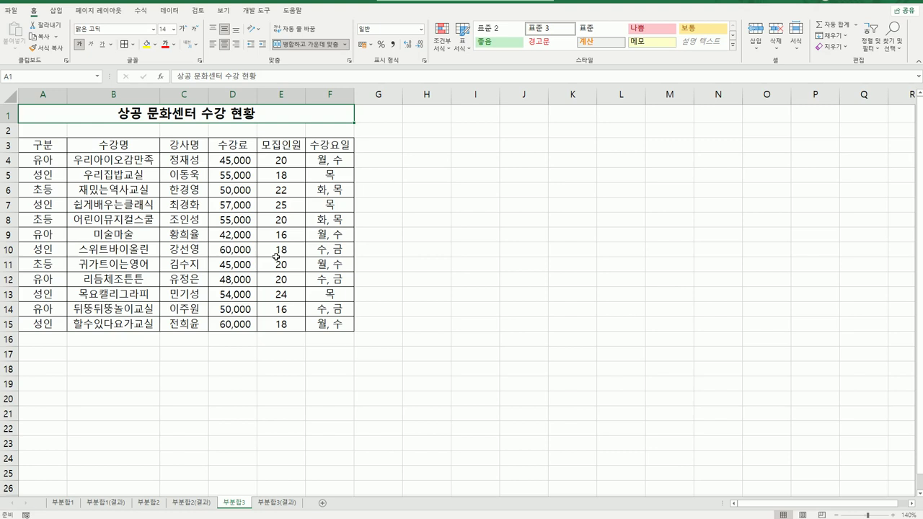
Sort the course table by 구분 in ascending order.
click(44, 173)
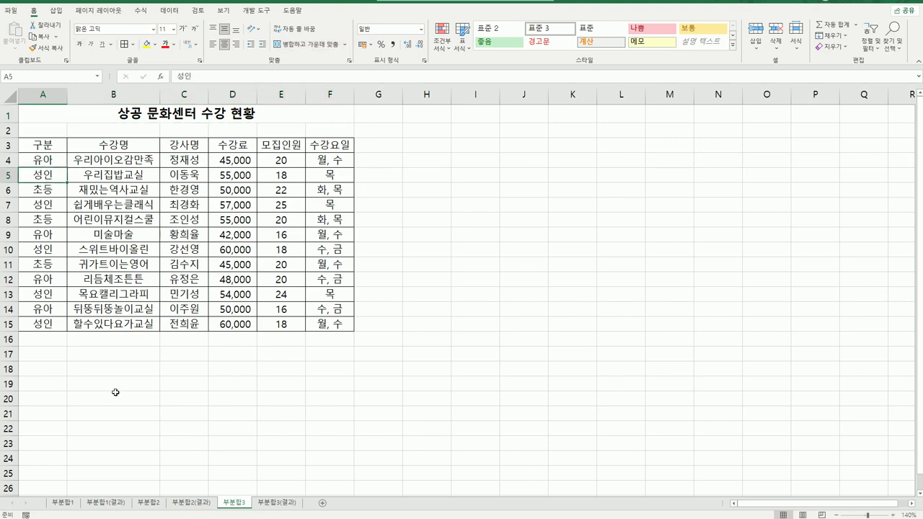
click(170, 10)
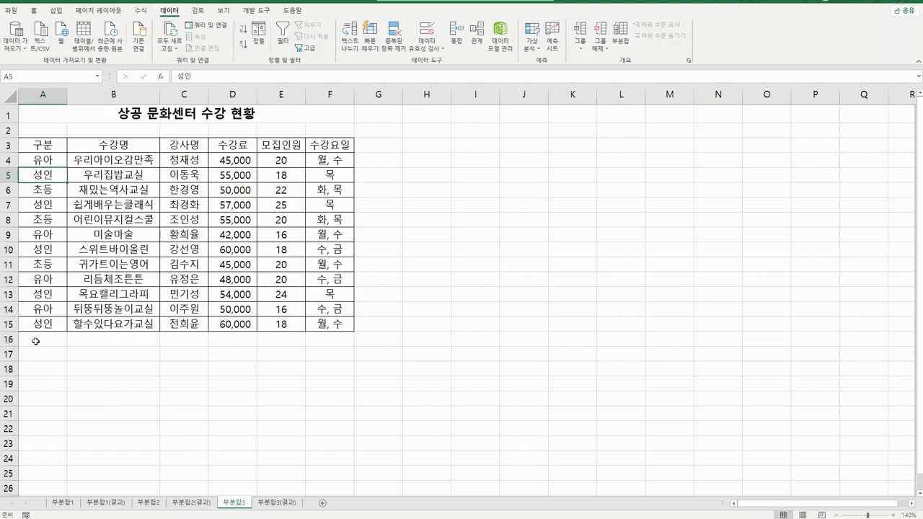
click(243, 33)
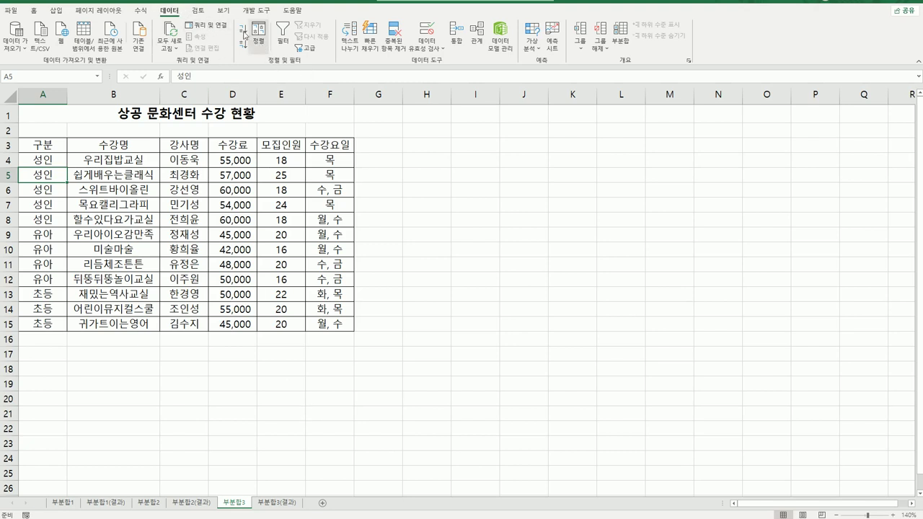
Add 수강료 in descending order (내림차순) as a second sort level after 구분 and apply the sort.
click(258, 32)
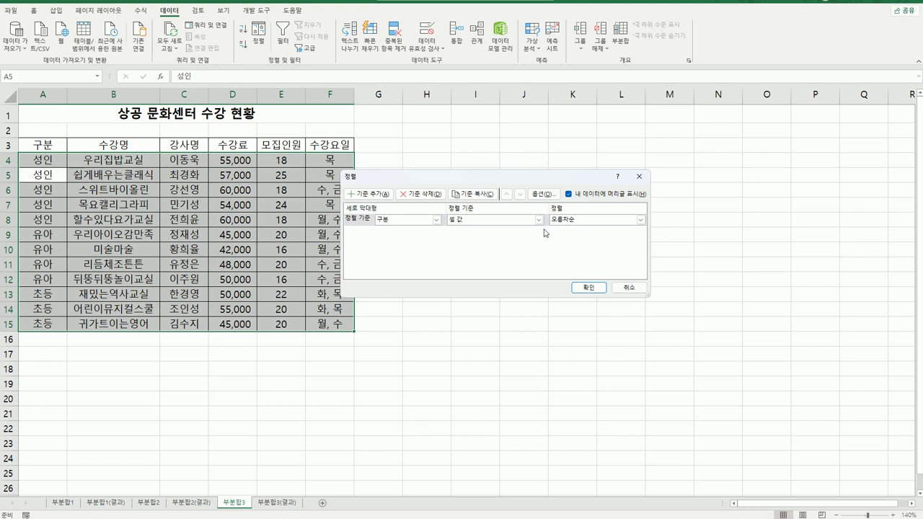
click(368, 193)
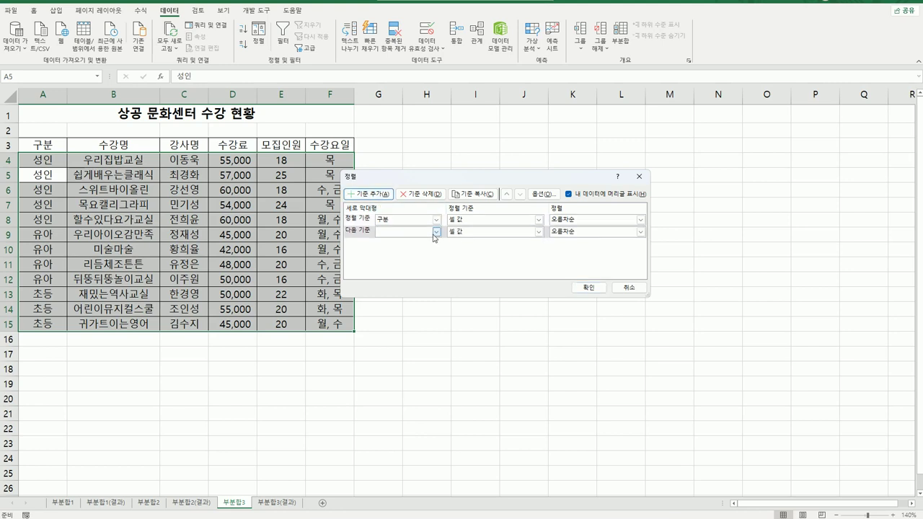
click(435, 232)
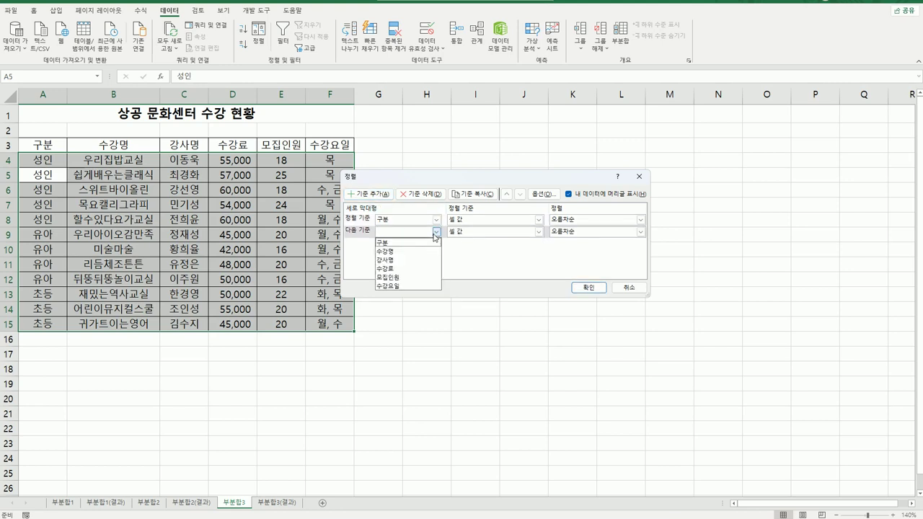
click(412, 268)
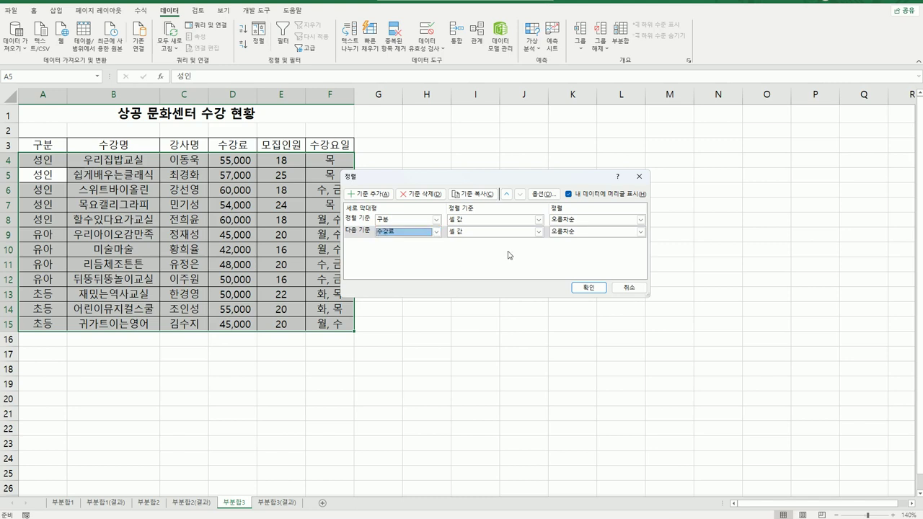
click(561, 235)
click(565, 253)
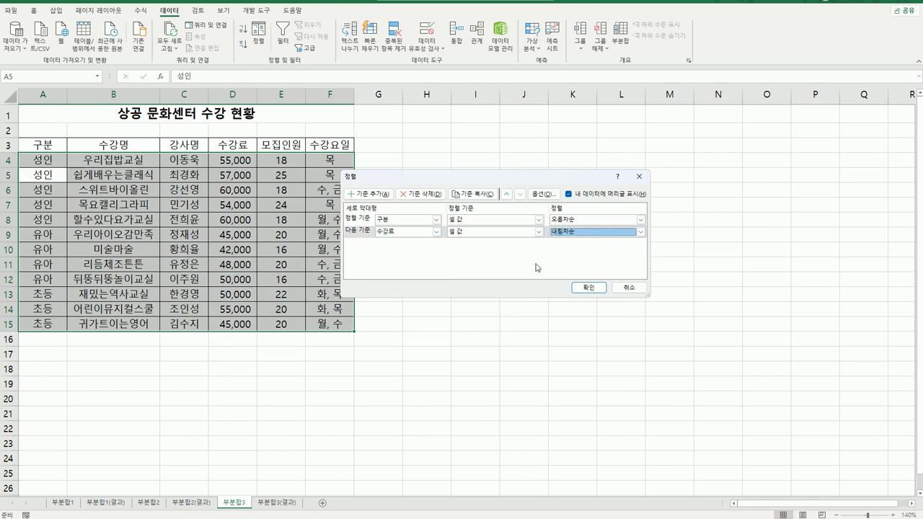
click(588, 287)
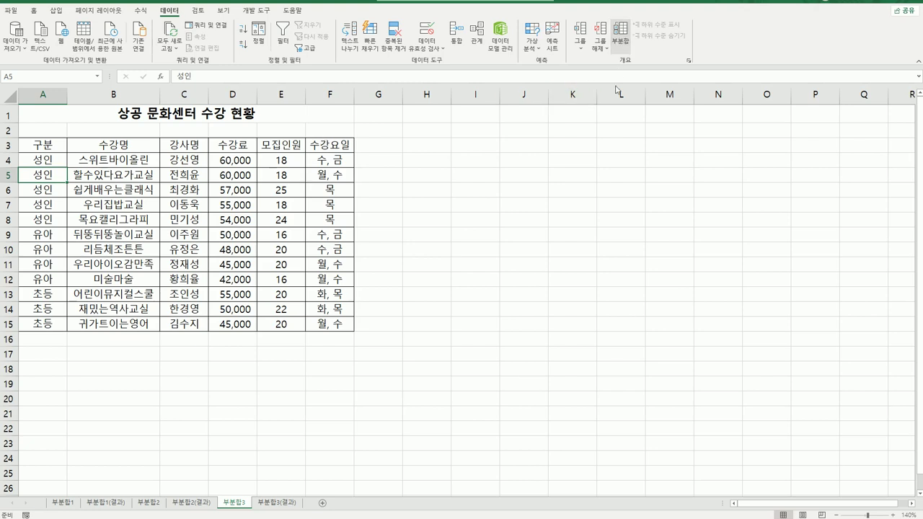
Insert subtotals grouped by 구분 that calculate the average (평균) of 수강료 only.
click(620, 38)
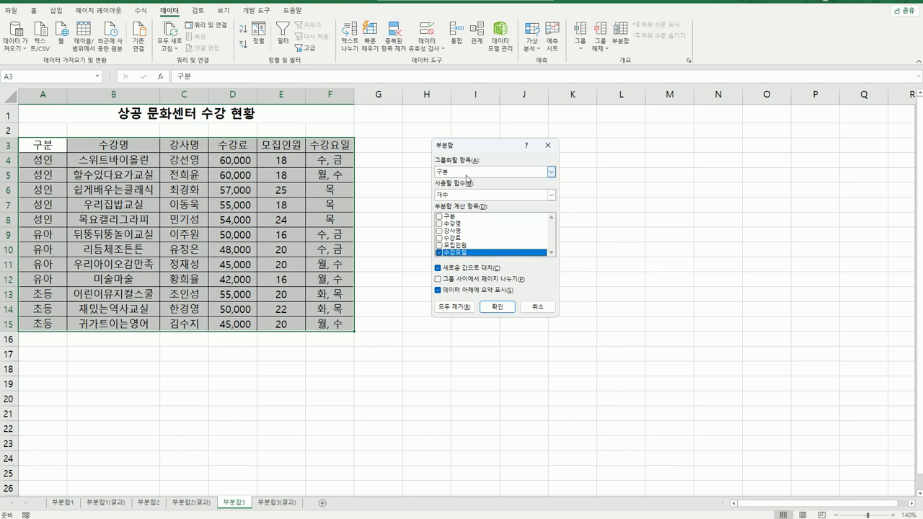
click(477, 195)
click(465, 223)
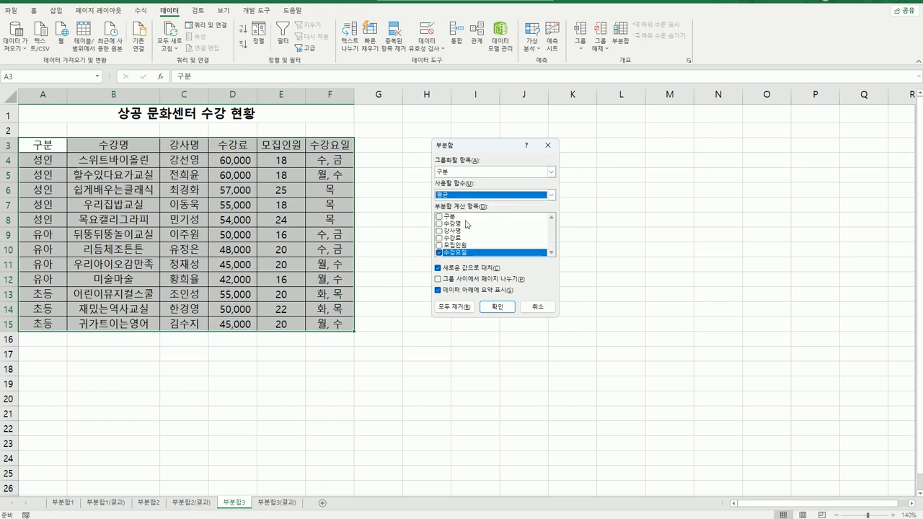
click(438, 253)
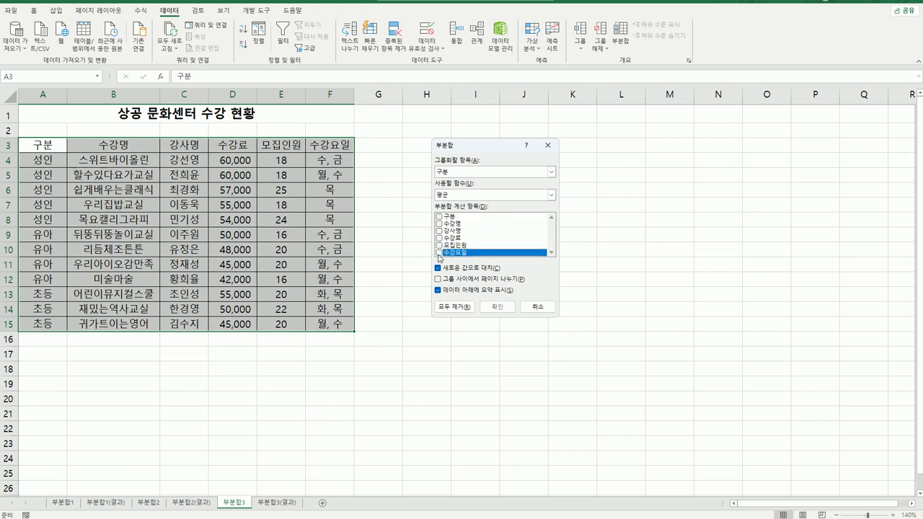
click(439, 238)
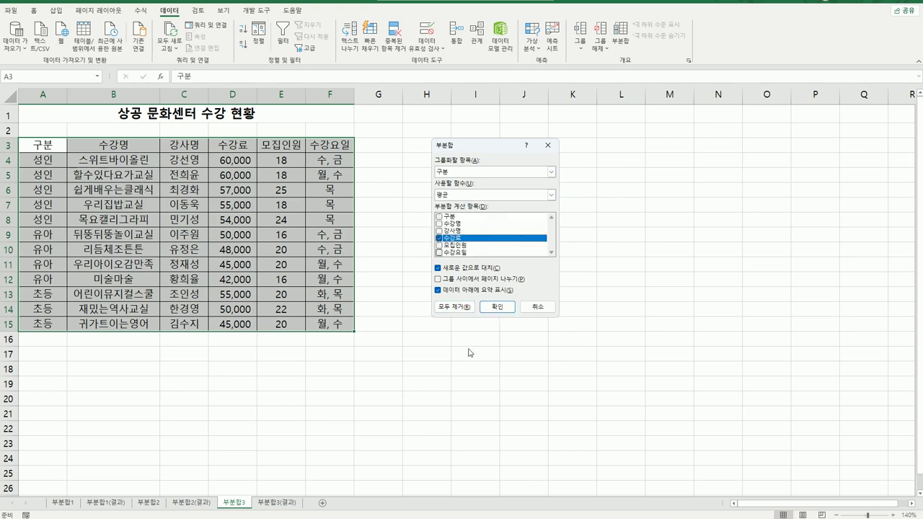
click(497, 307)
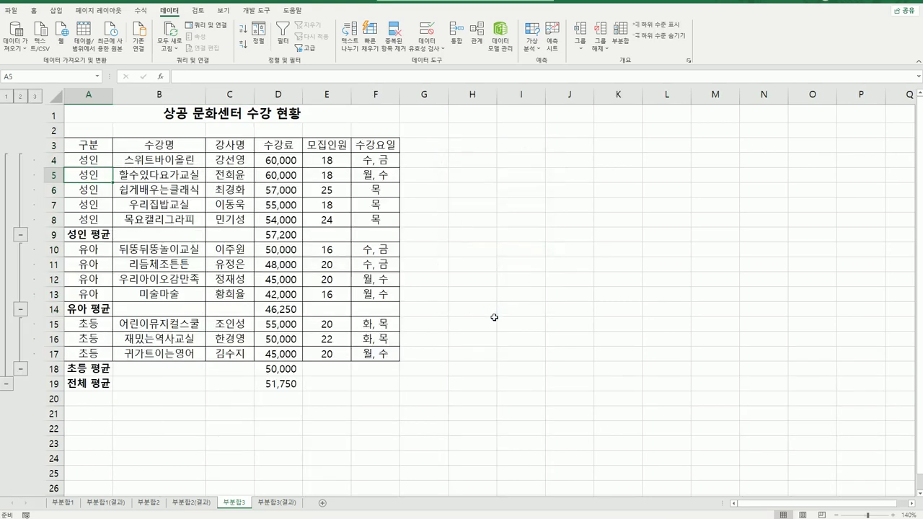
Add sum (합계) subtotals of 모집인원 for each 구분, keeping the average subtotals (새로운 값으로 대치 off).
click(620, 32)
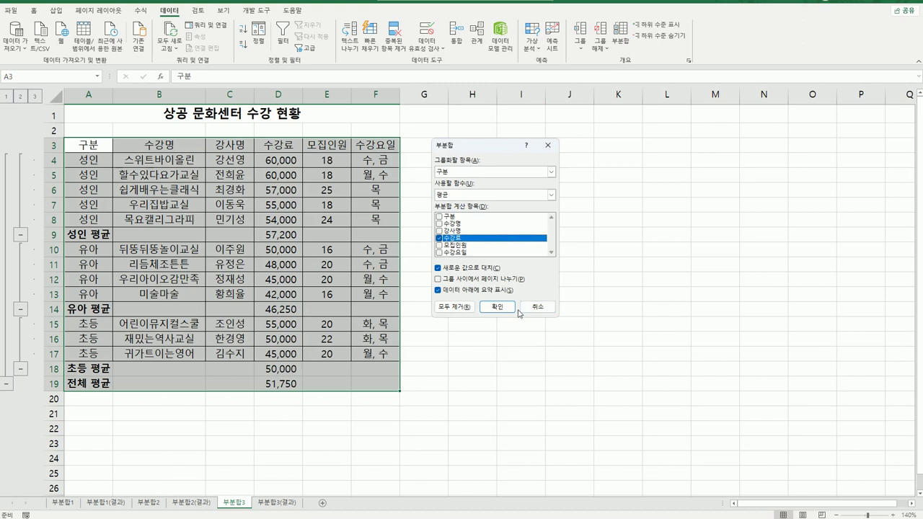
click(469, 196)
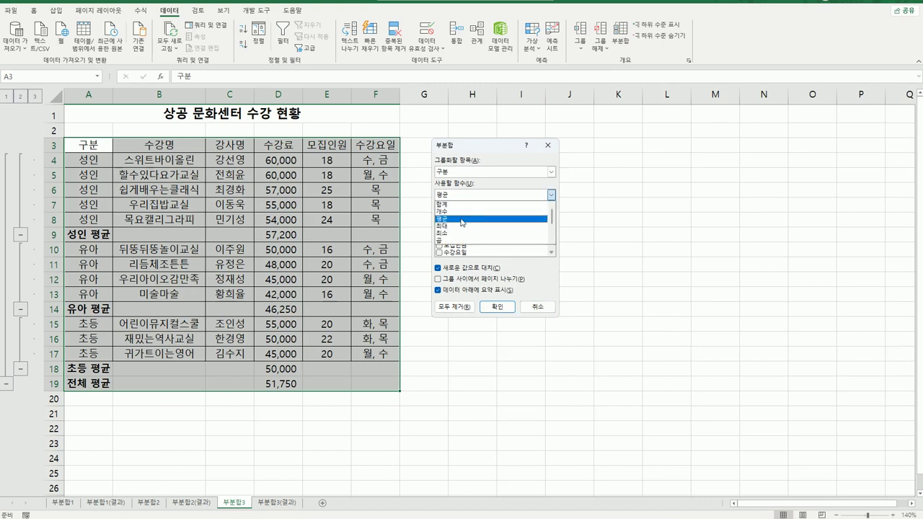
click(459, 204)
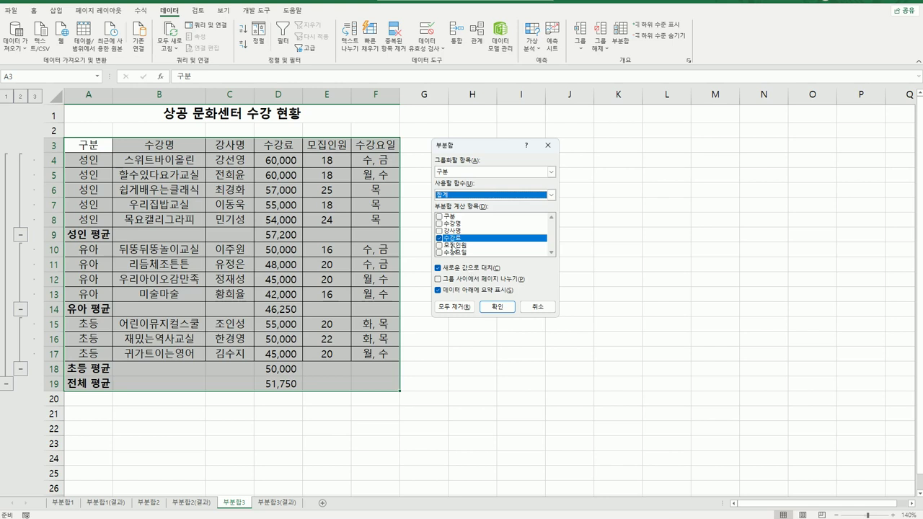
click(438, 238)
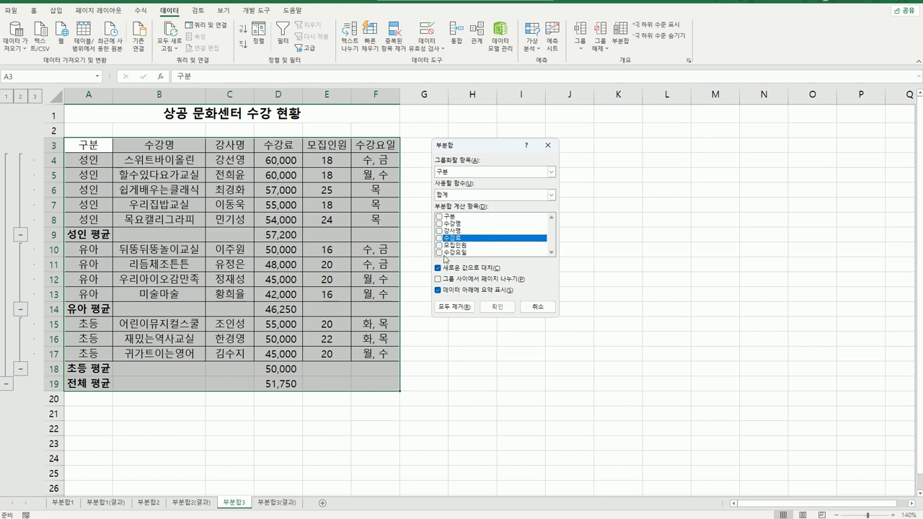
click(439, 246)
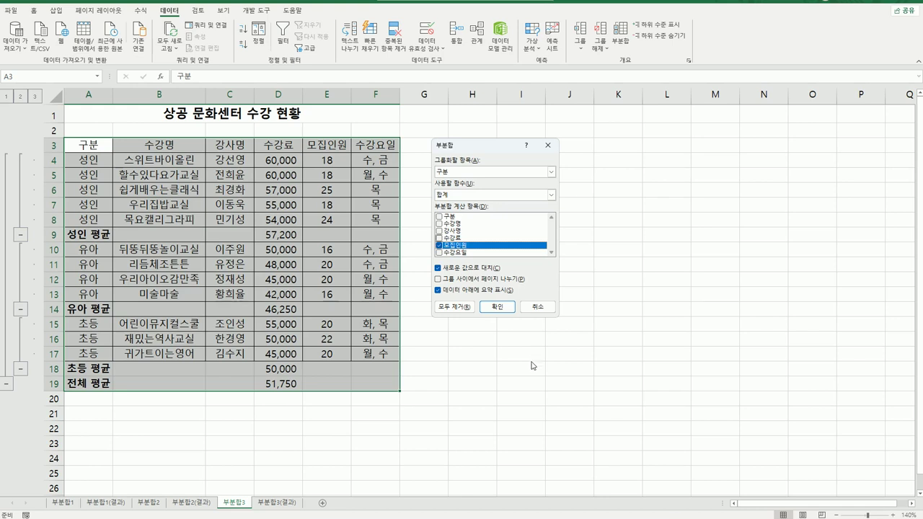
click(460, 269)
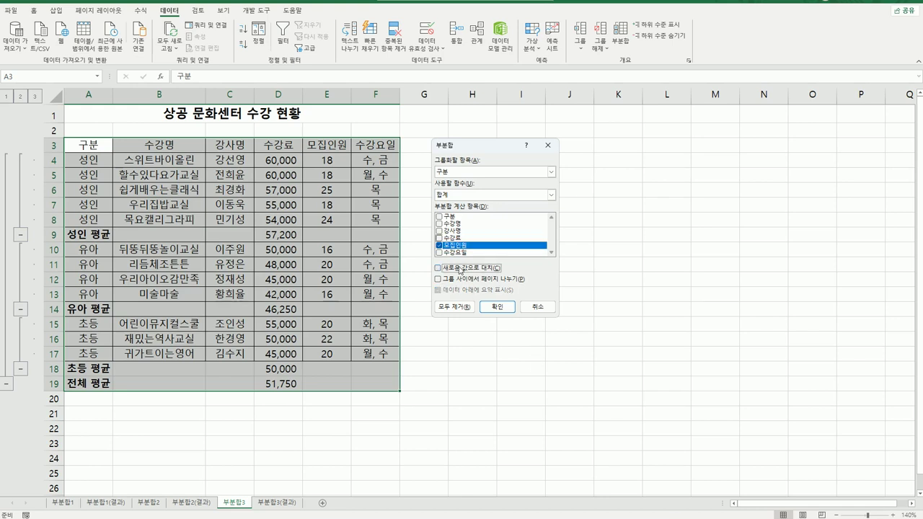
click(497, 307)
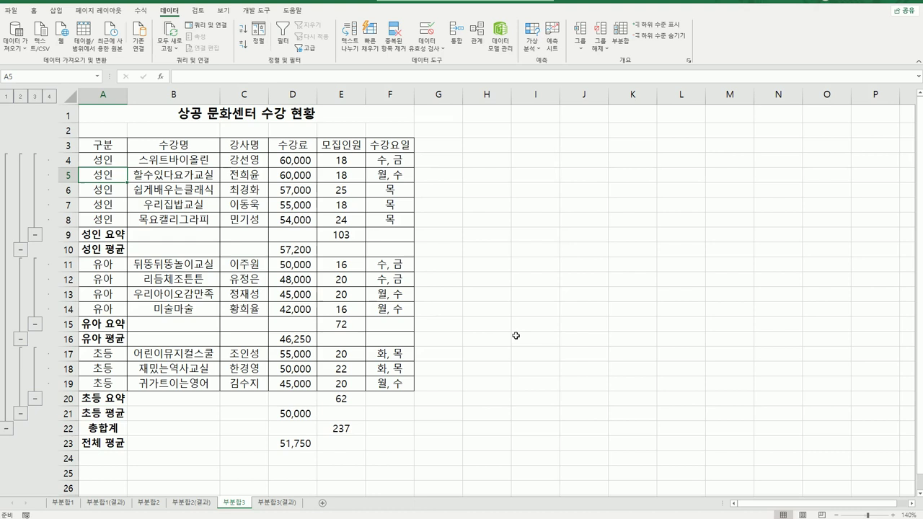
Replace all occurrences of 요약 with 합계 in the range A9:A23.
click(106, 238)
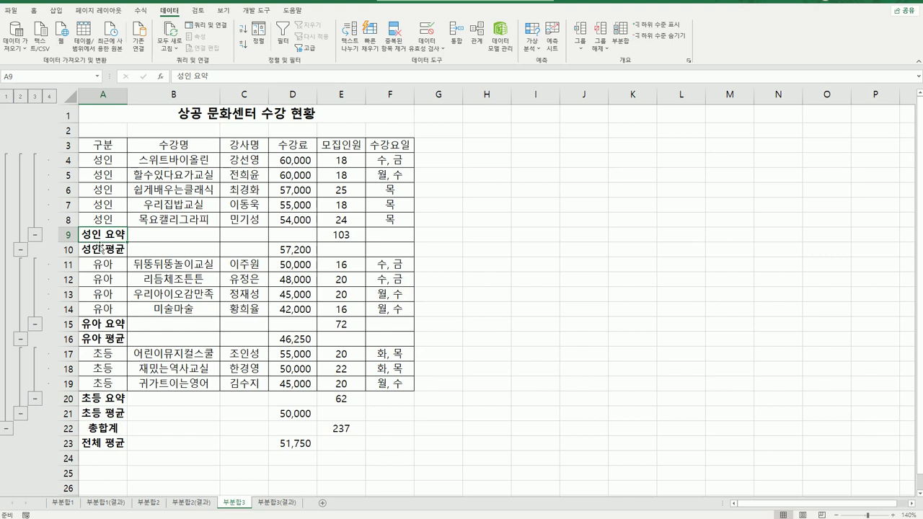
drag(101, 254, 102, 443)
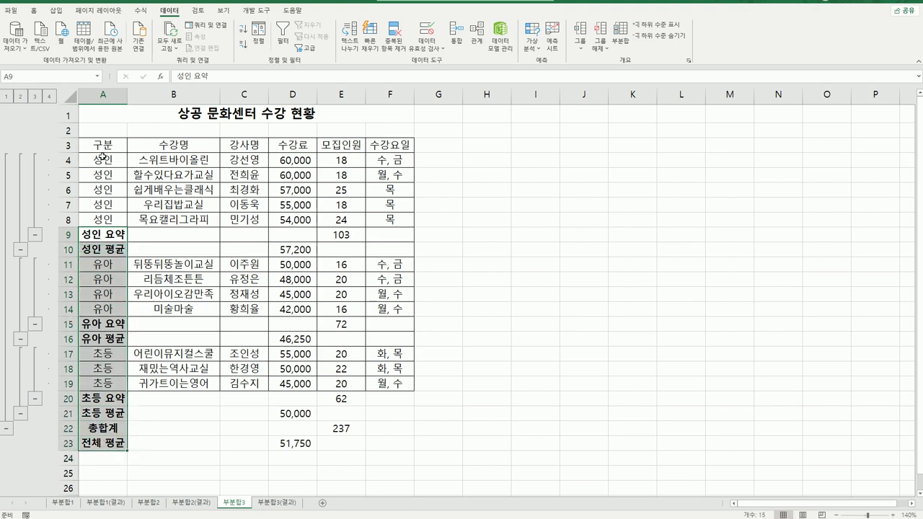
click(31, 10)
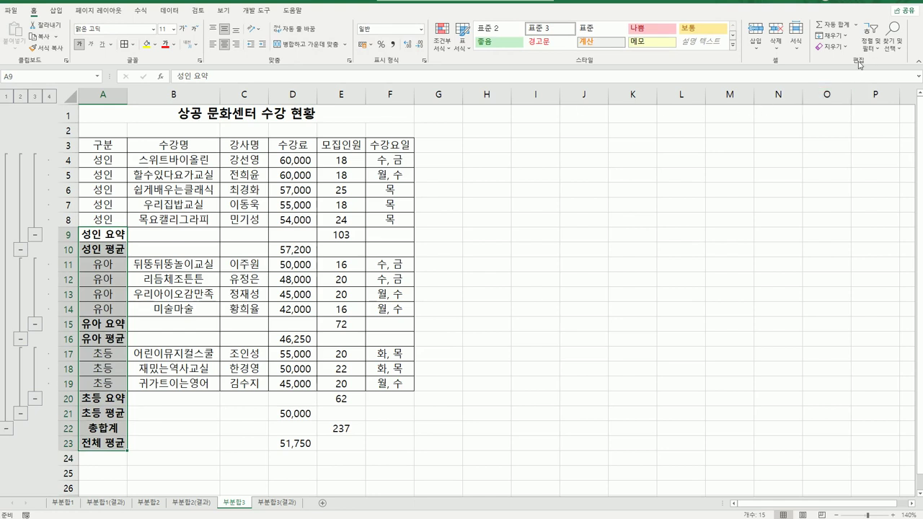
click(893, 56)
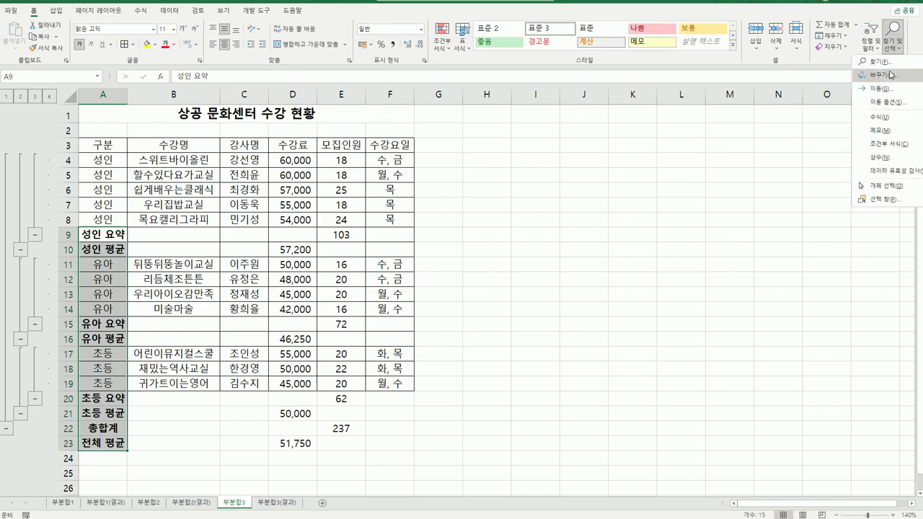
click(890, 76)
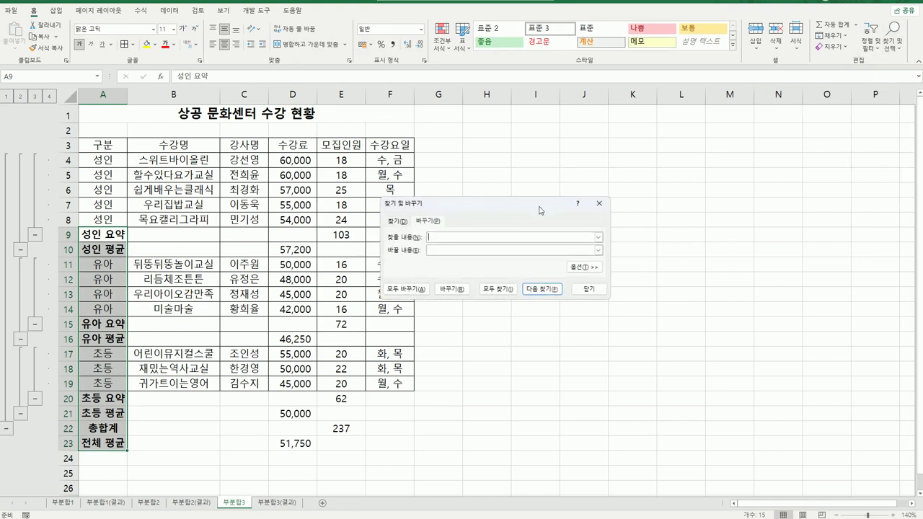
drag(487, 209, 631, 206)
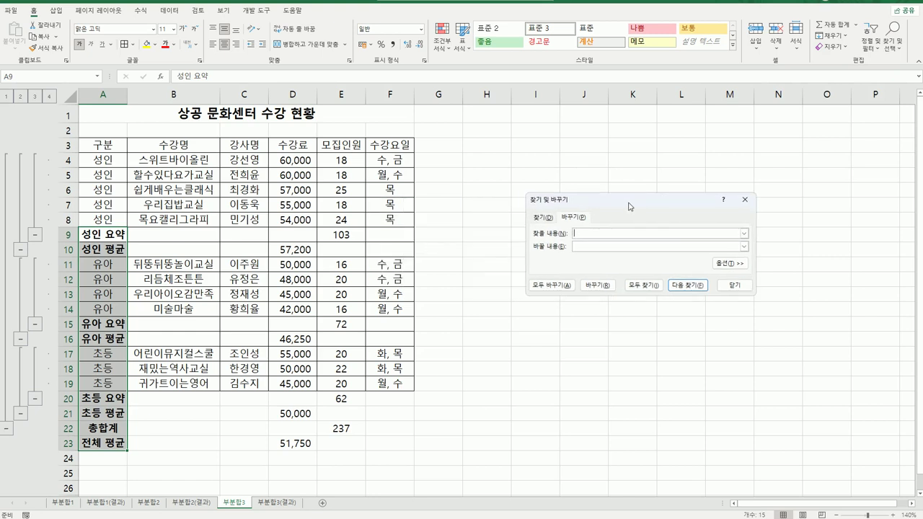
text(요약)
key(Tab)
text(합계)
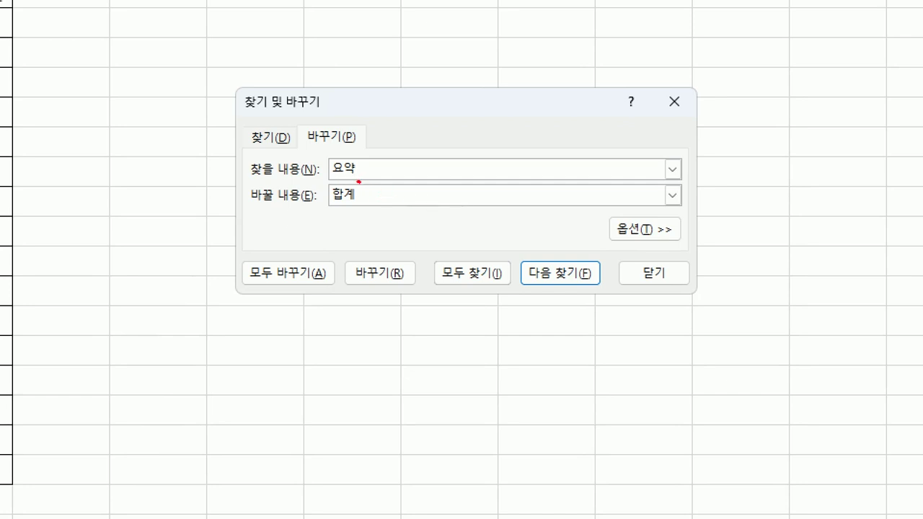
drag(358, 181, 330, 177)
drag(360, 209, 325, 206)
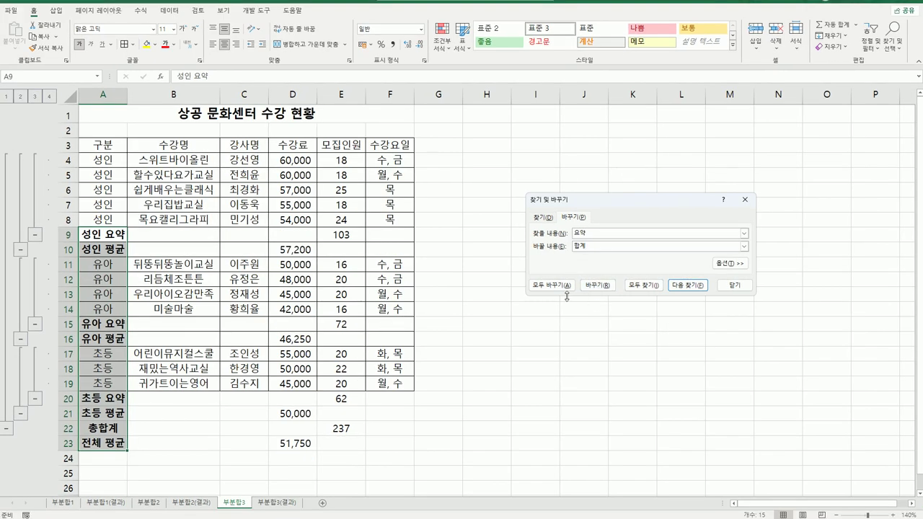
click(552, 285)
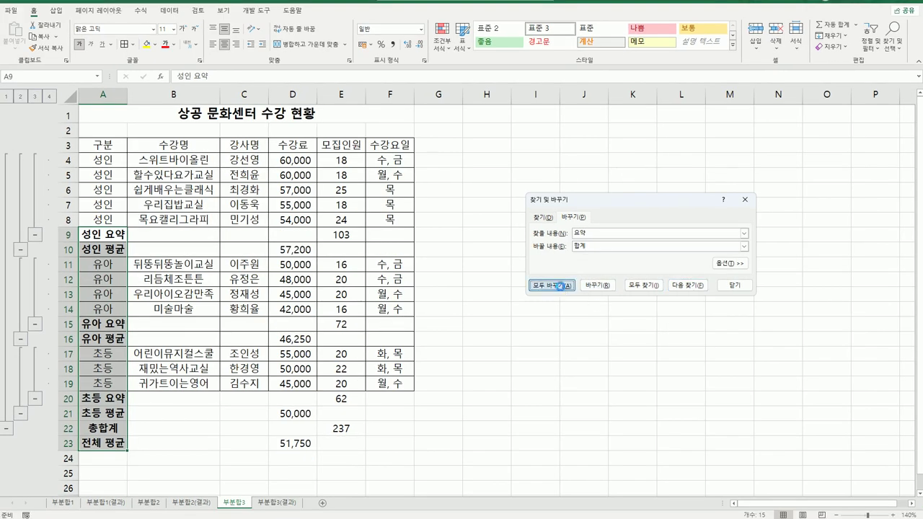
drag(22, 402, 535, 348)
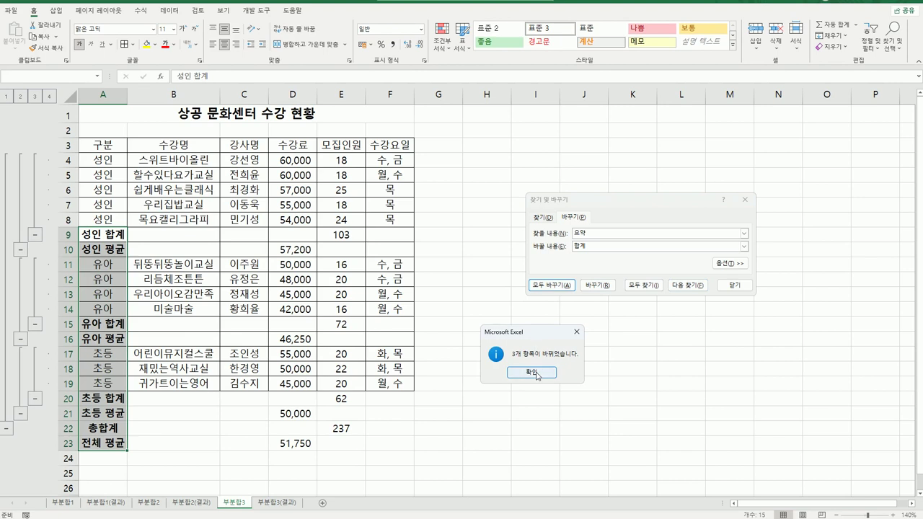
click(533, 373)
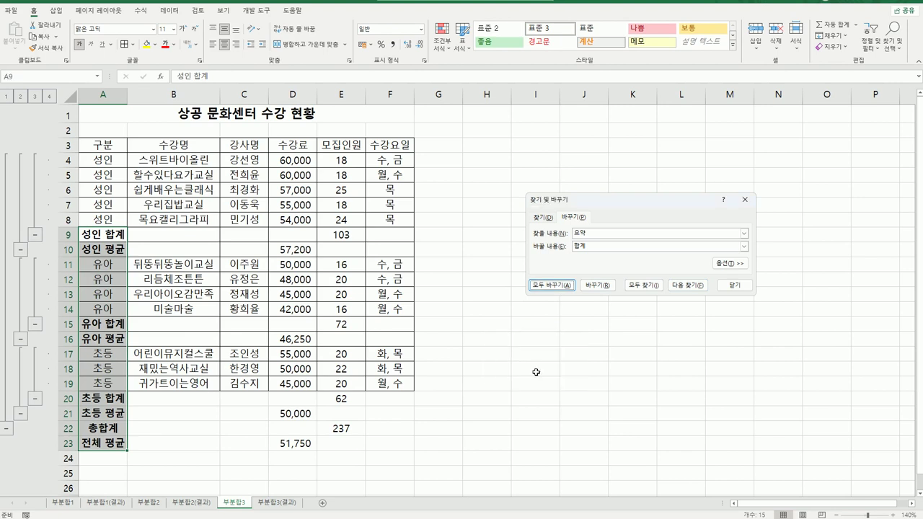
click(735, 285)
click(520, 427)
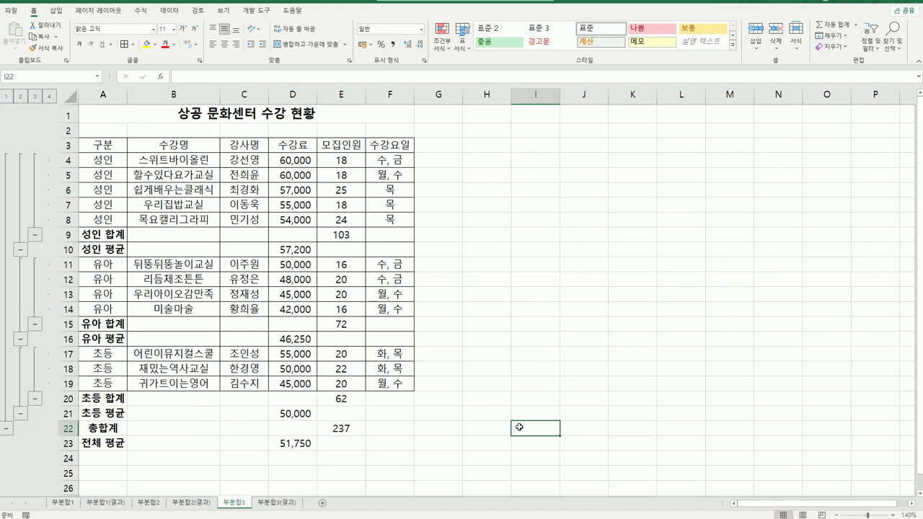
Compare the finished 부분합3 sheet with the 부분합3(결과) sheet.
click(286, 504)
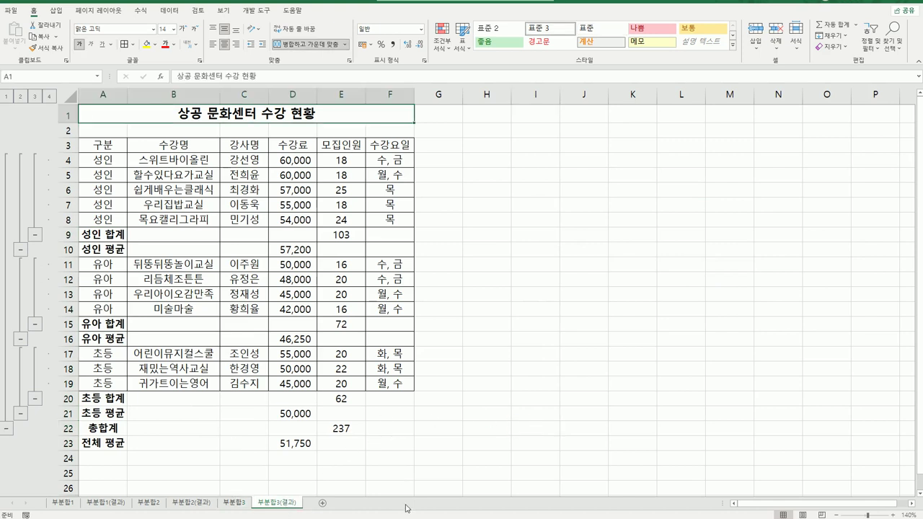
click(235, 504)
click(288, 503)
click(575, 401)
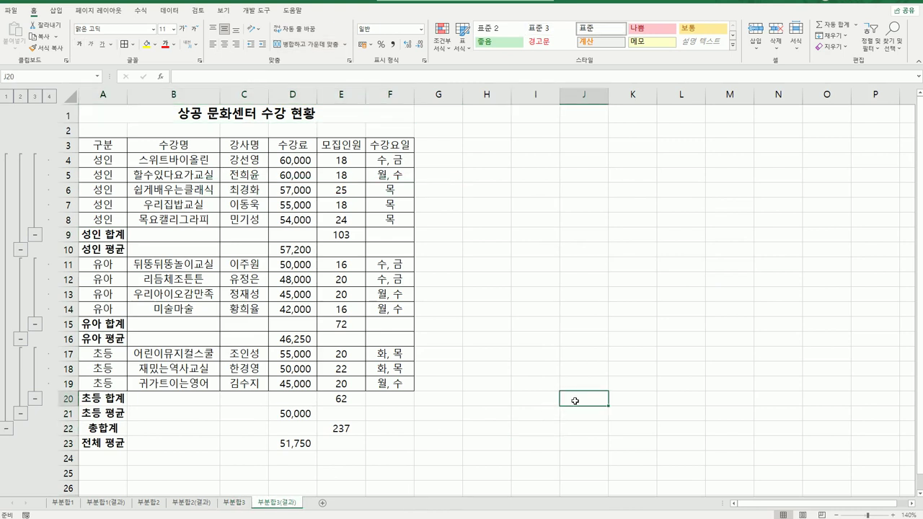